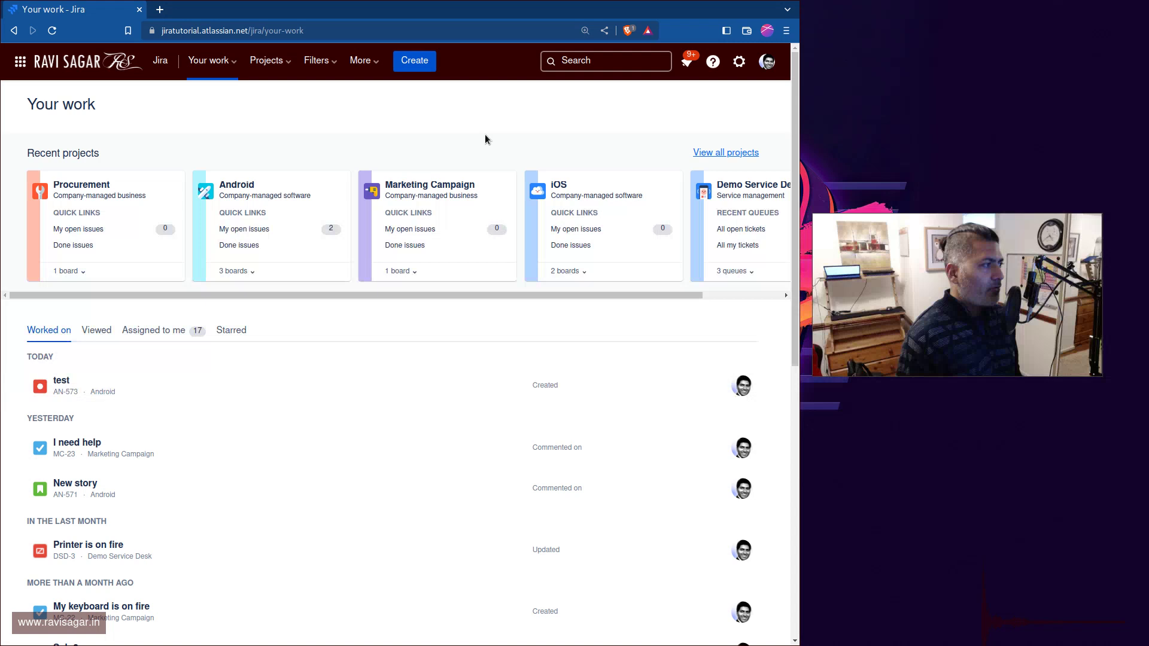
- Open the Custom fields admin page through Find Actions and collapse the sidebar
key(period)
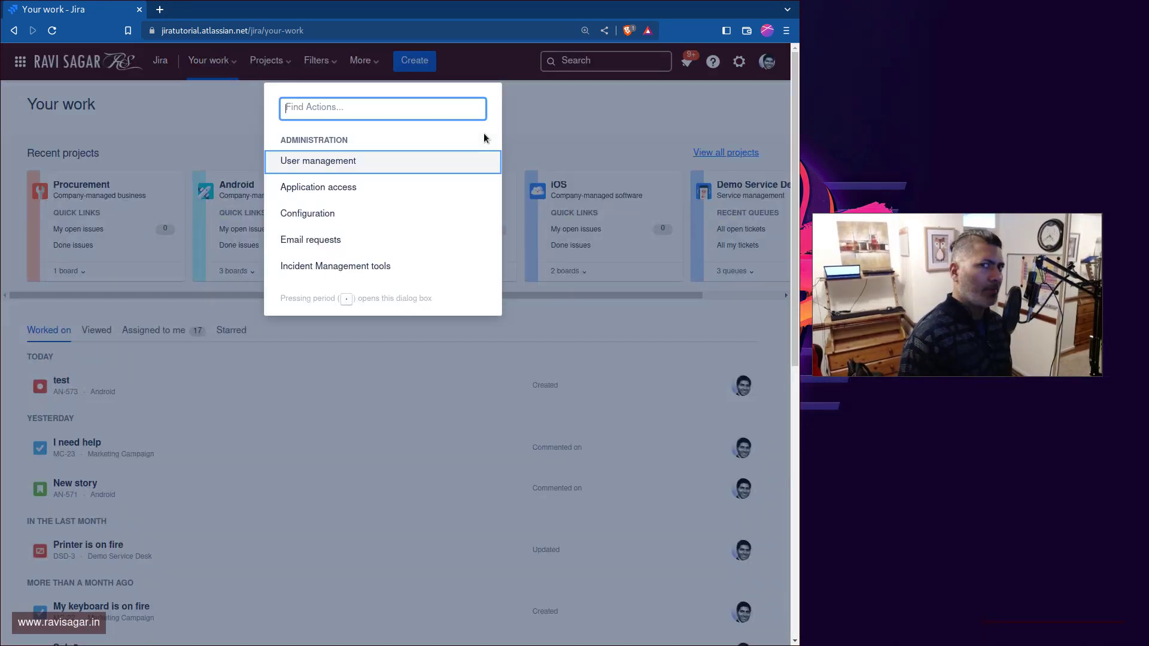
text(cus)
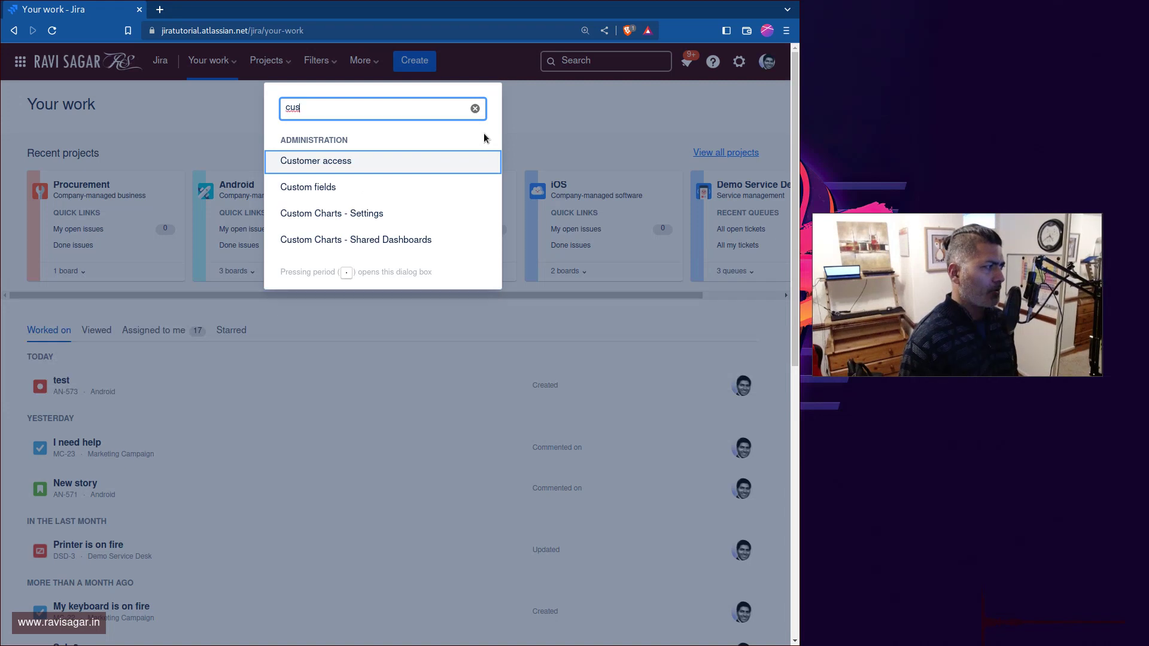
text(to)
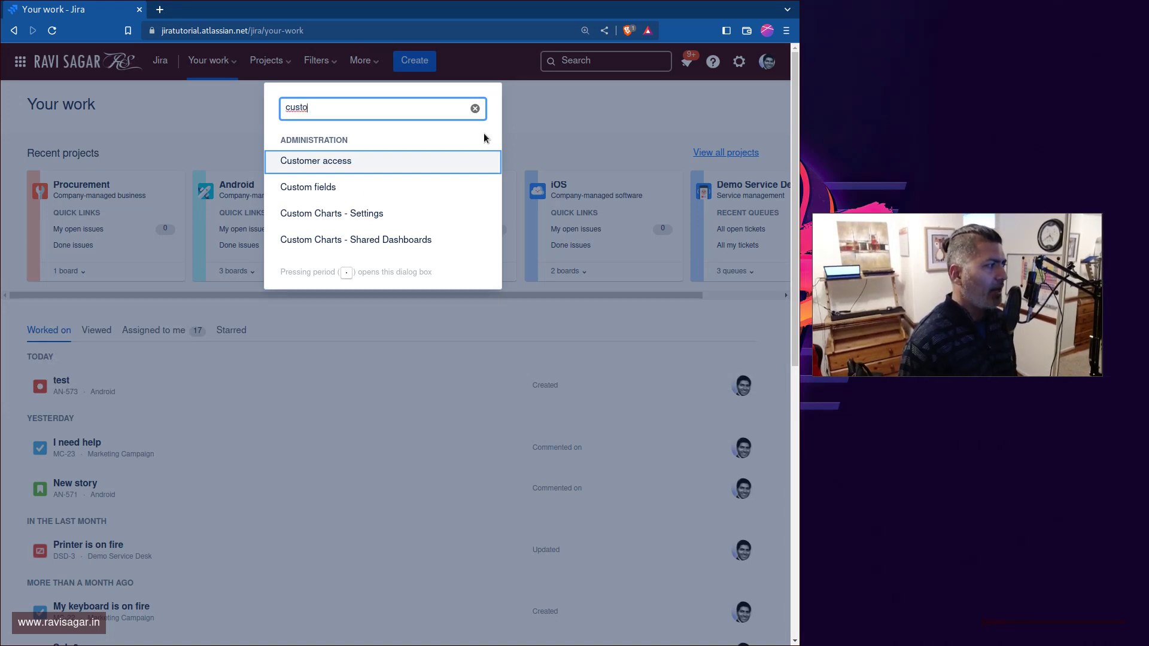
key(Down)
key(Return)
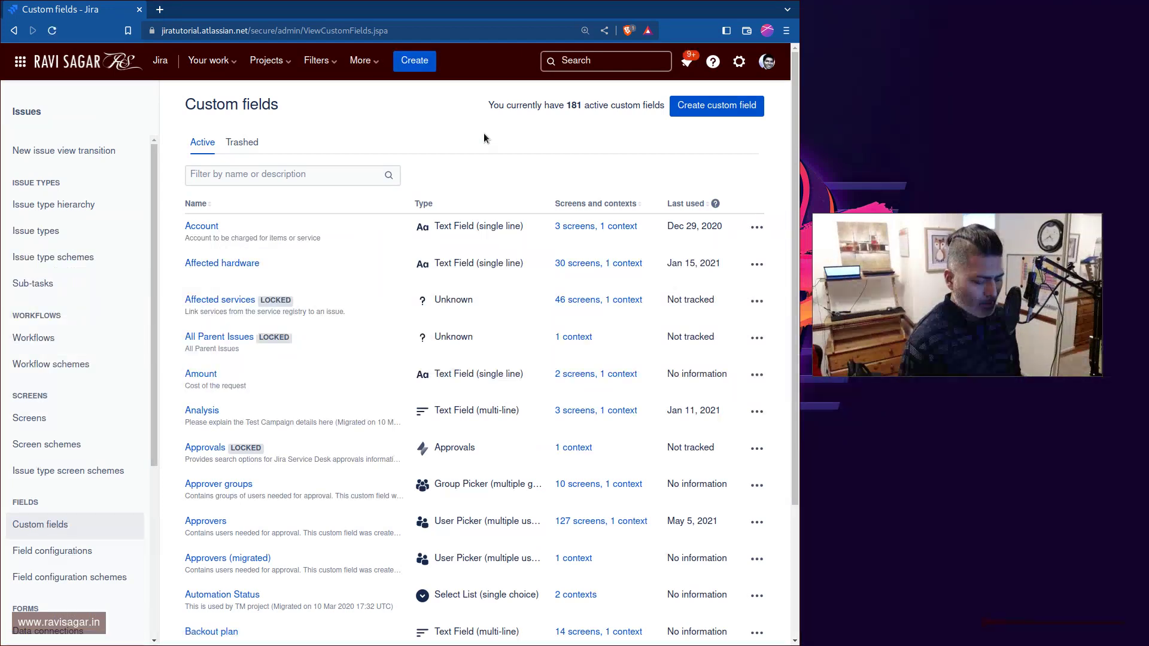
key([)
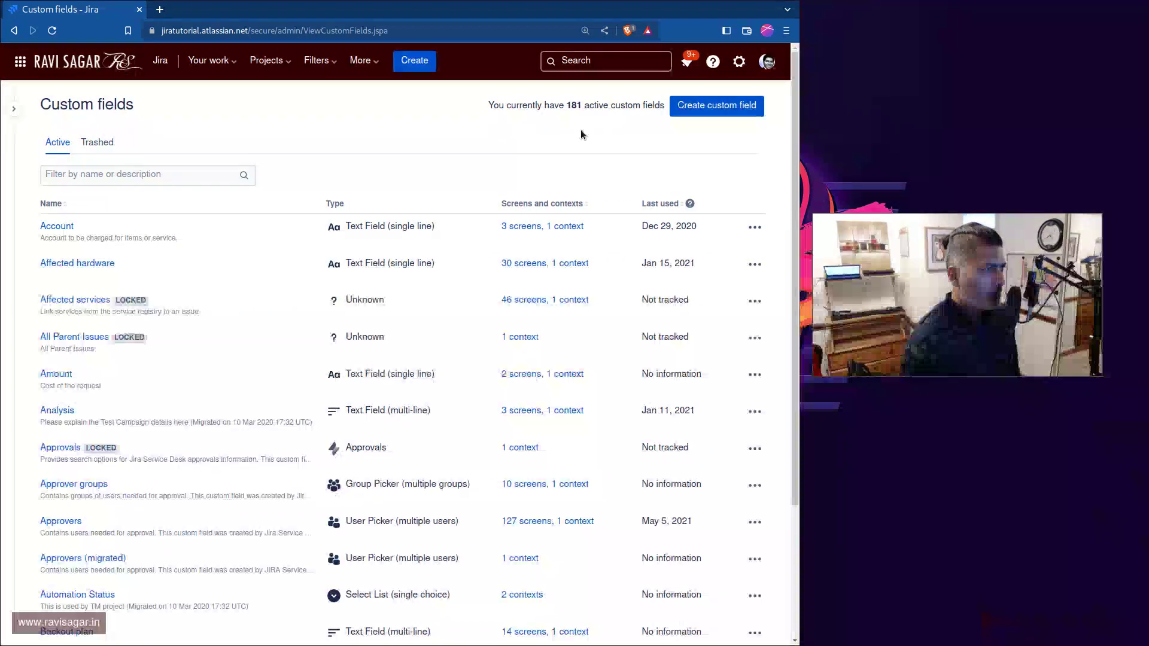
- Check the Group Picker (multiple groups) field type under All, then cancel without creating a field
click(721, 112)
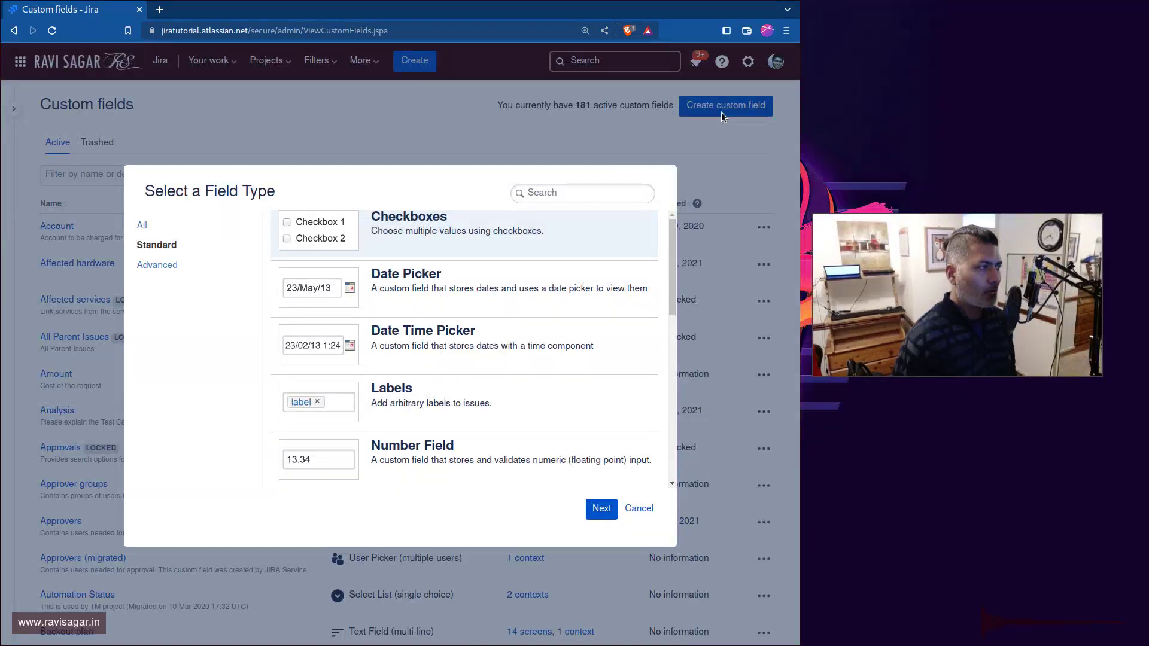
click(142, 226)
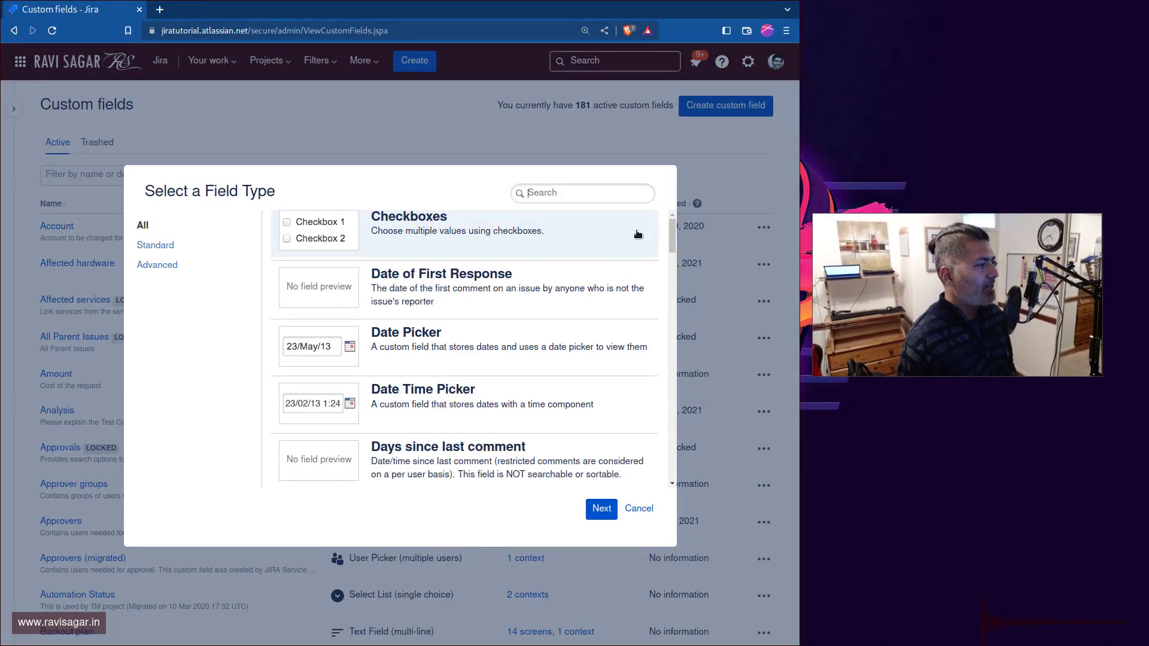
click(602, 194)
text(group)
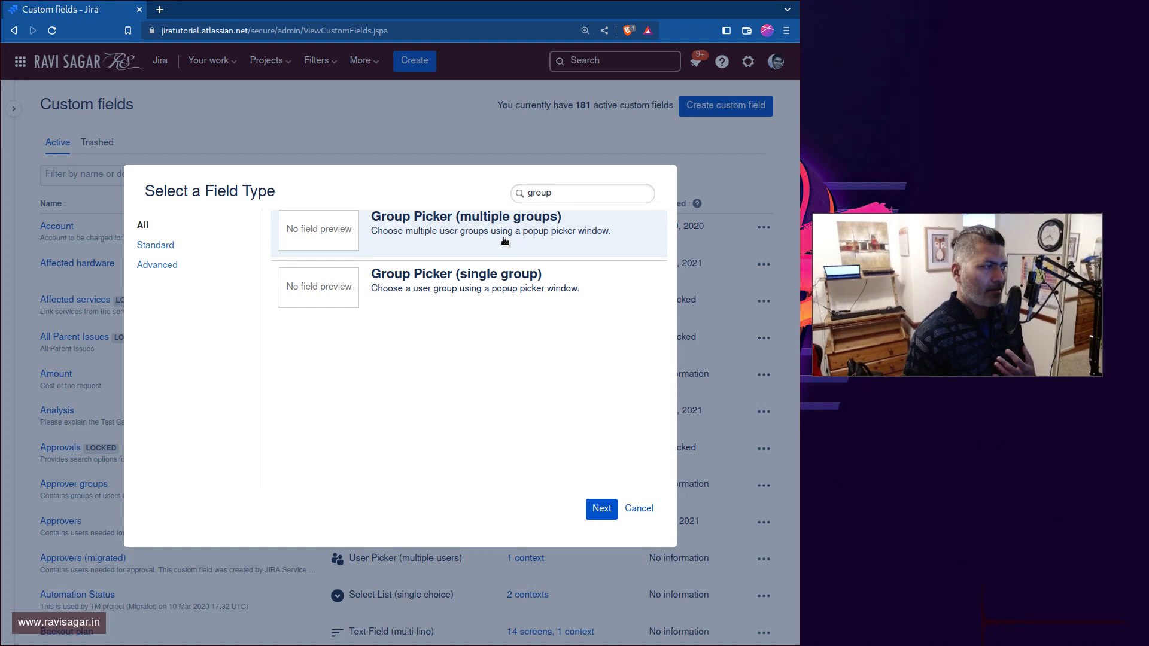
click(601, 510)
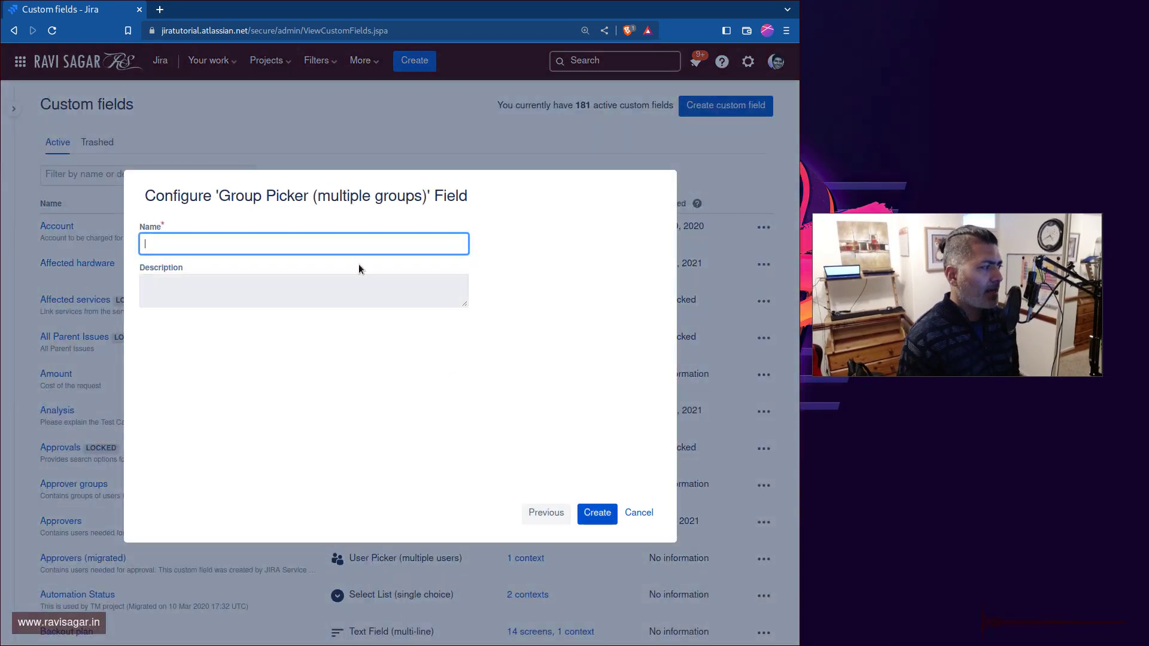
click(646, 518)
- Filter the custom fields by 'multi' and start a new issue in the Android (AN) project
click(136, 174)
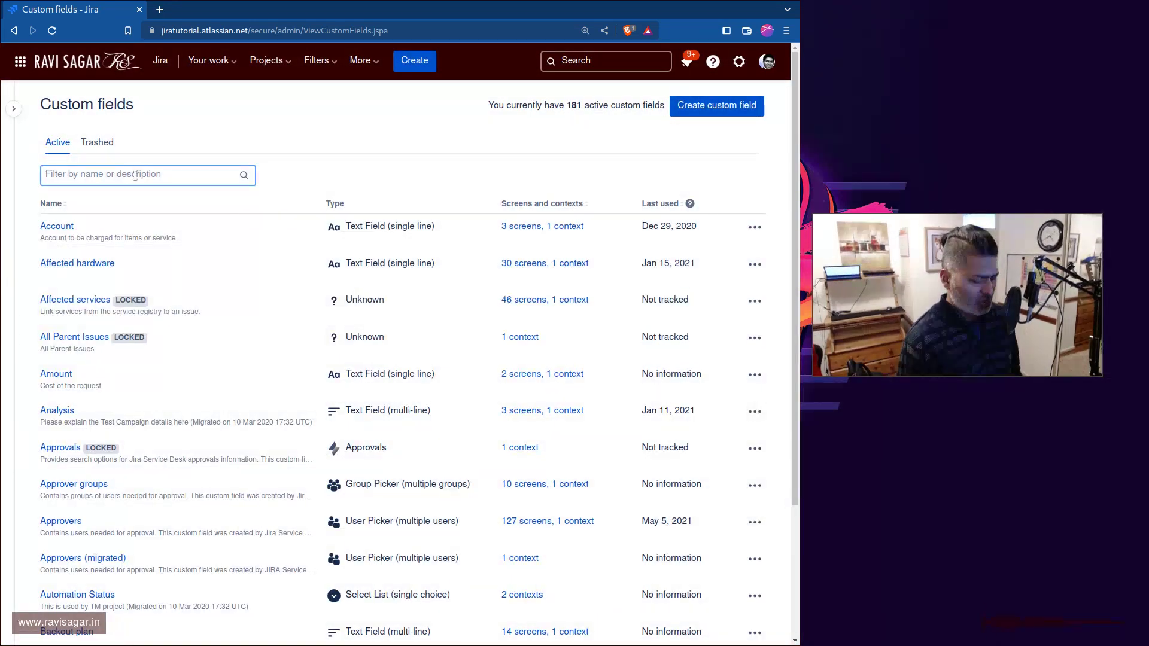
text(multi)
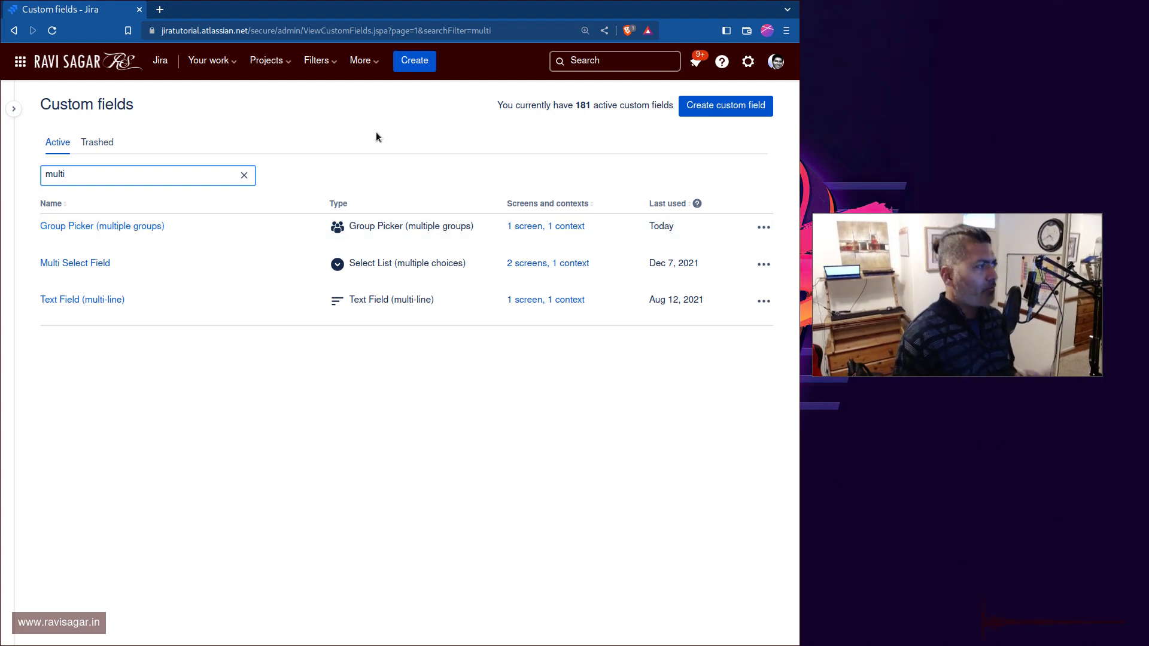
click(426, 64)
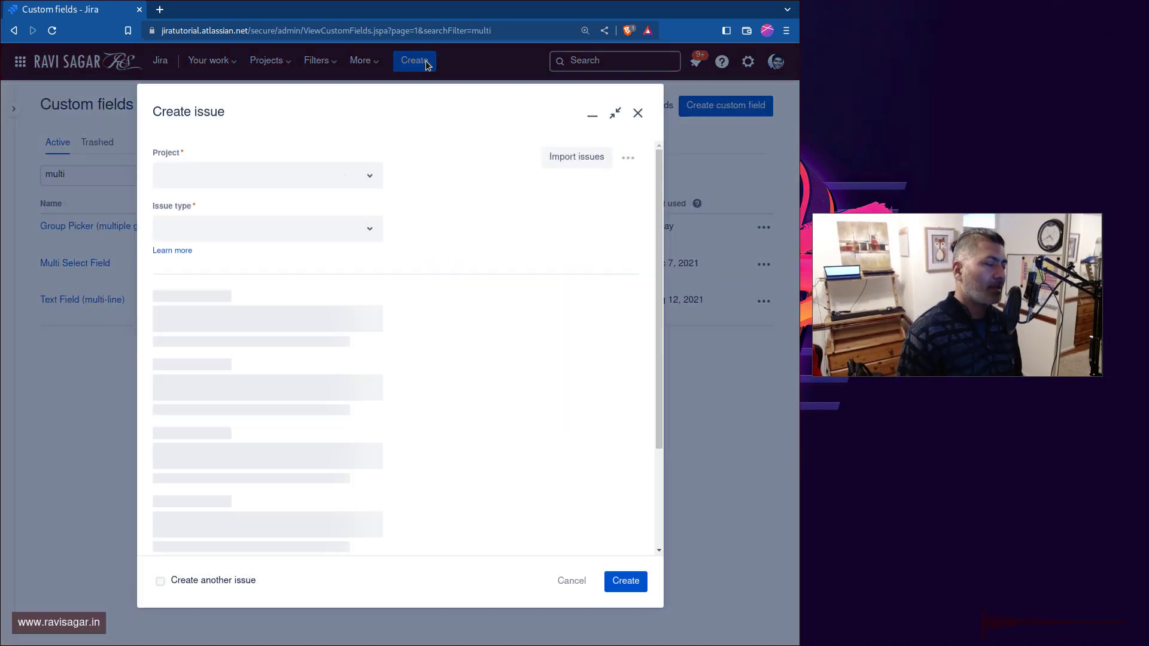
click(367, 179)
click(314, 228)
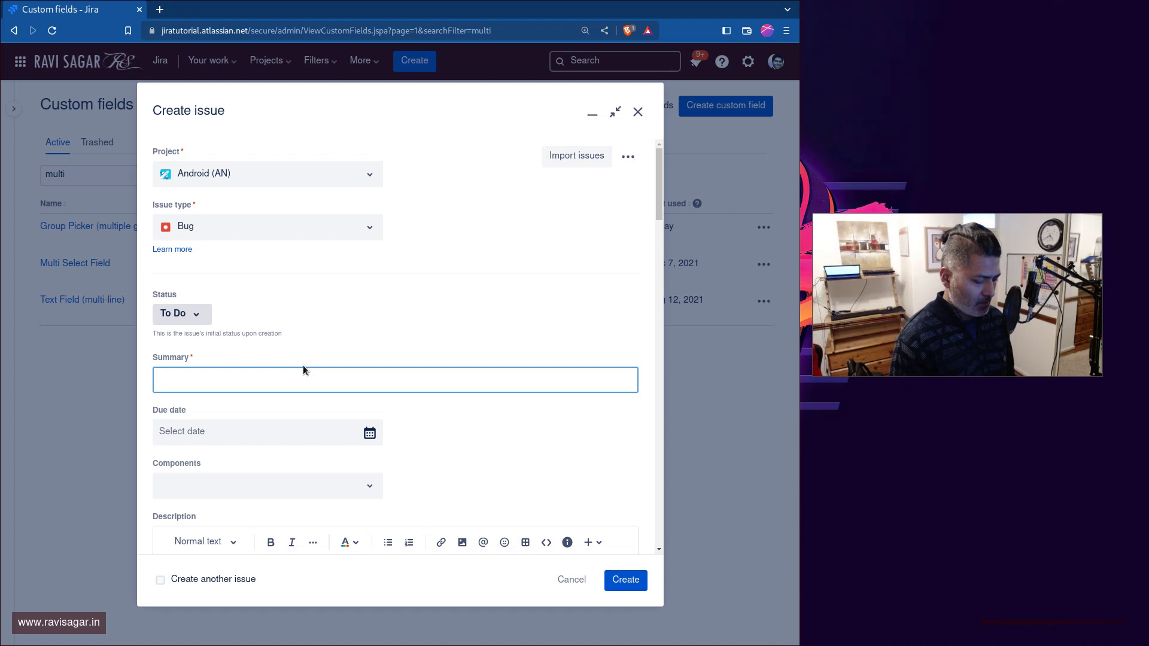
- Enter 'This is a bug' as the issue summary
text(test)
key(BackSpace)
key(BackSpace)
key(BackSpace)
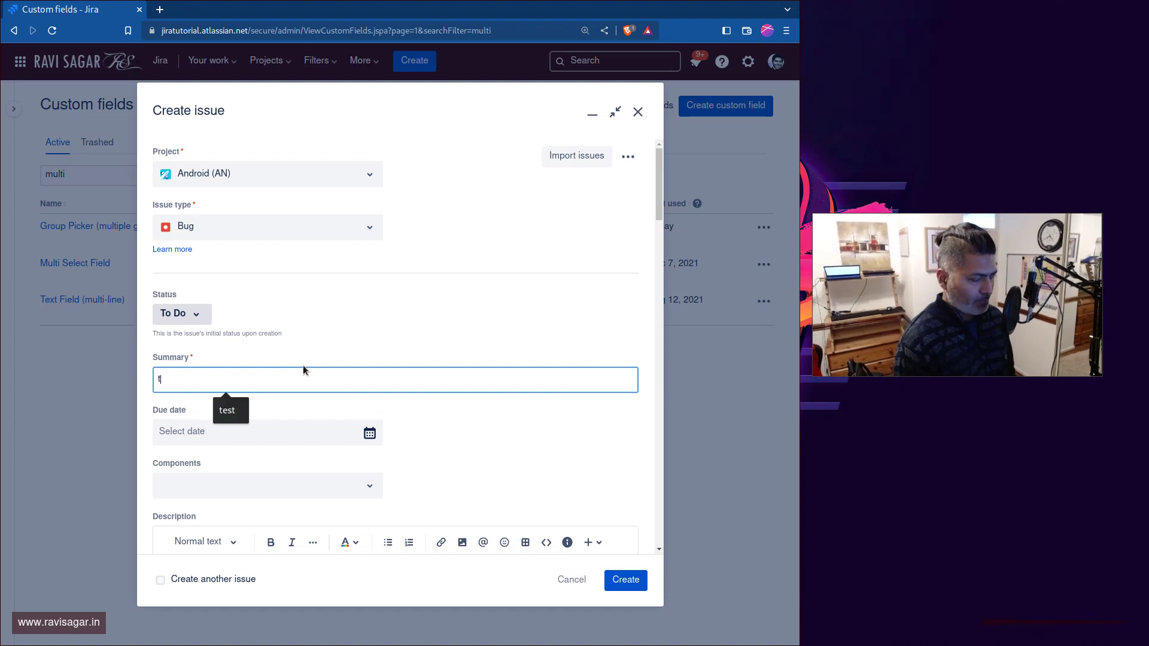
text(his)
key(BackSpace)
key(BackSpace)
key(BackSpace)
key(BackSpace)
key(BackSpace)
text(This )
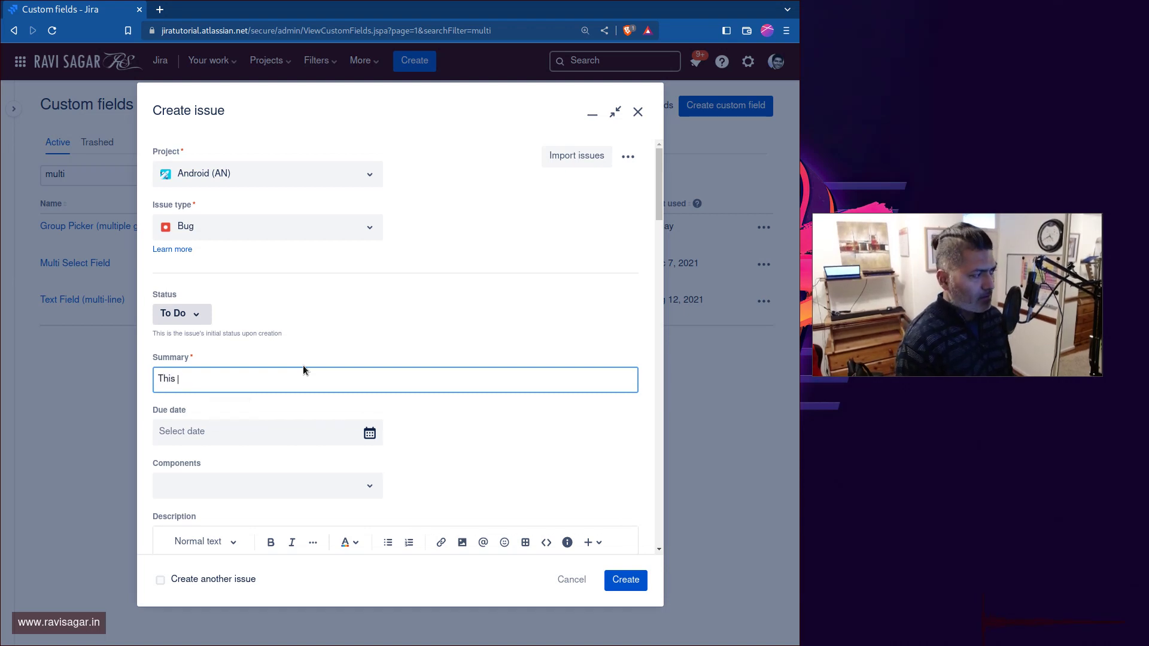
text(is a bug)
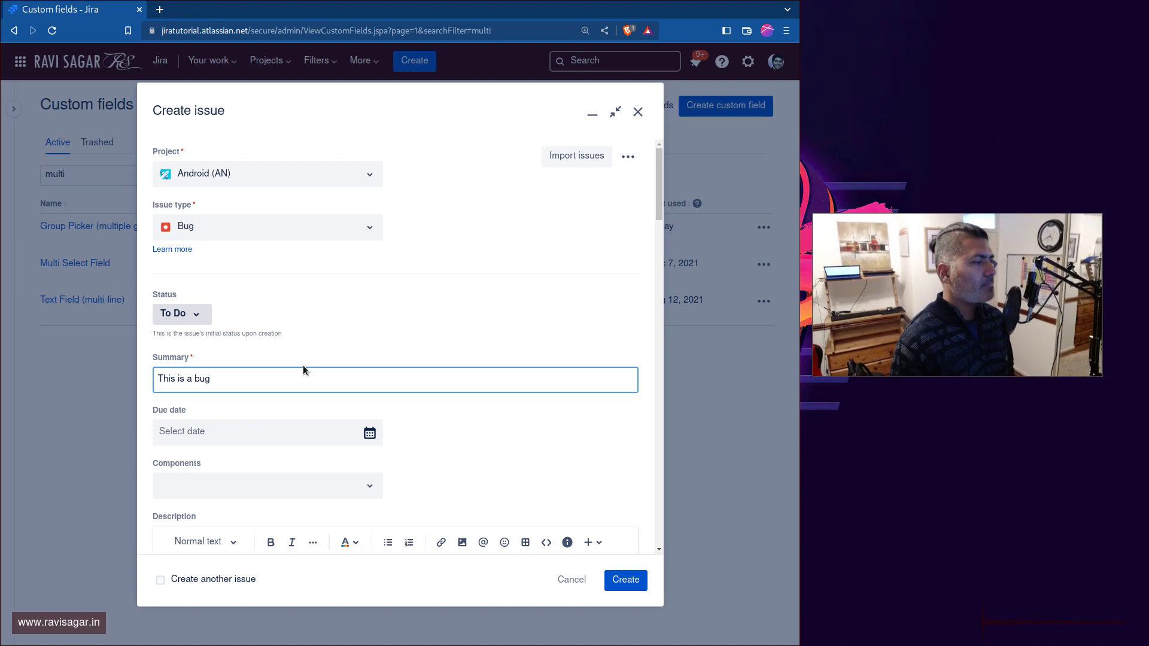
- Add atlassian-addons-admin, administrators and jira-software-users to Group Picker, create the bug, and open AN-574
scroll(302, 367, down, 15)
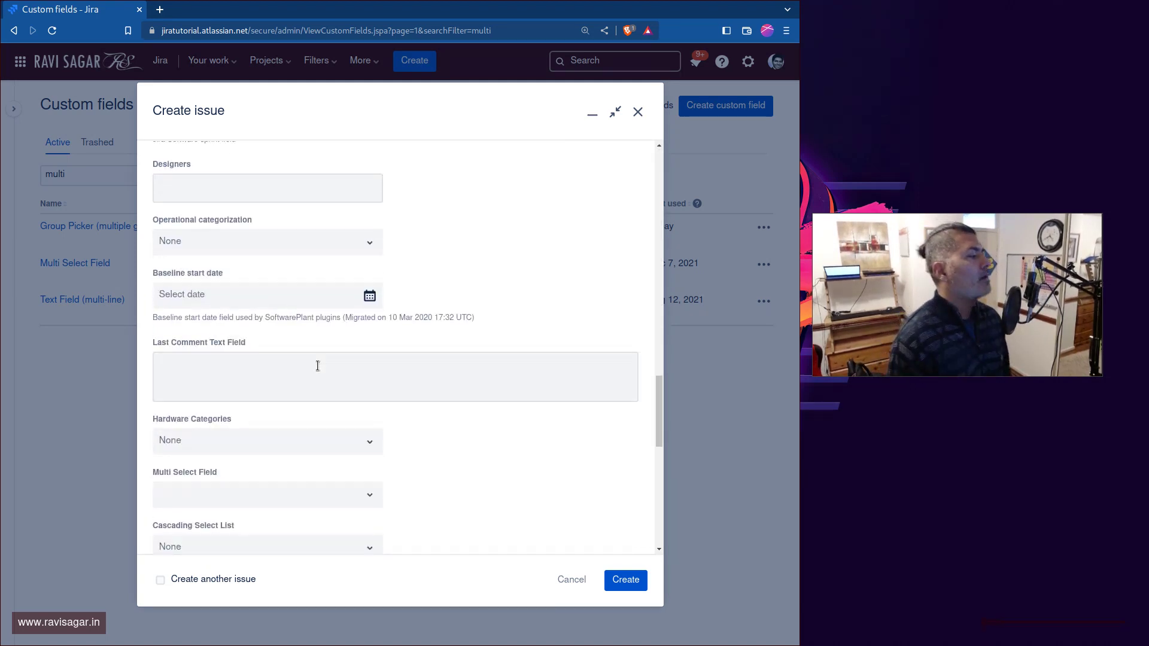
scroll(318, 365, down, 10)
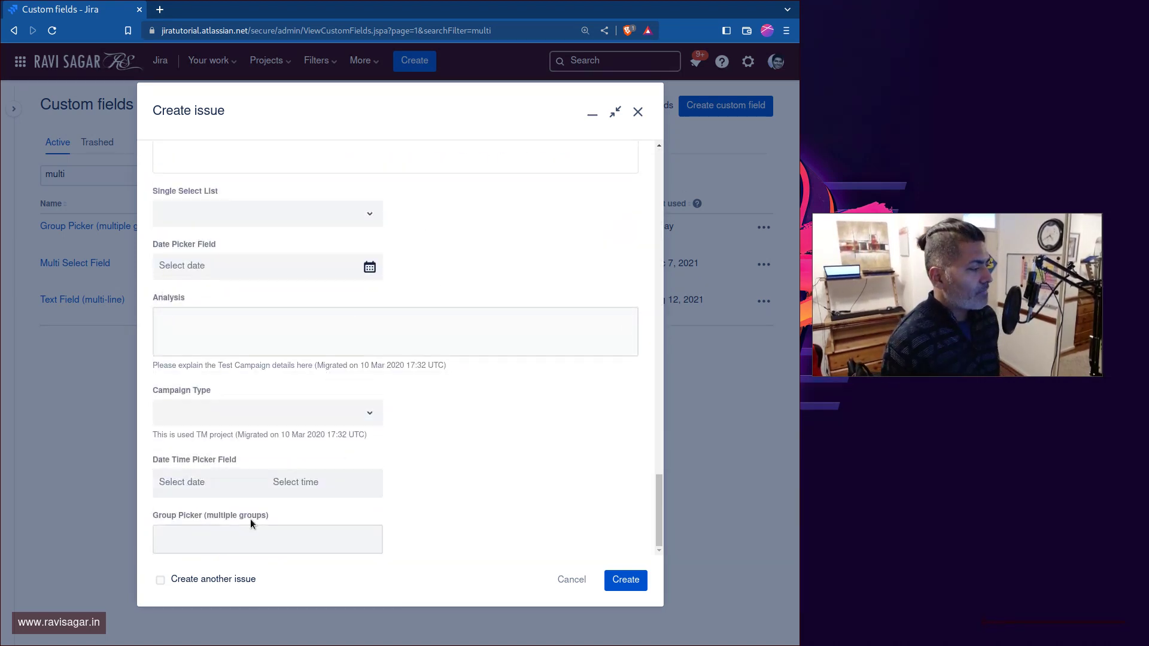
click(245, 538)
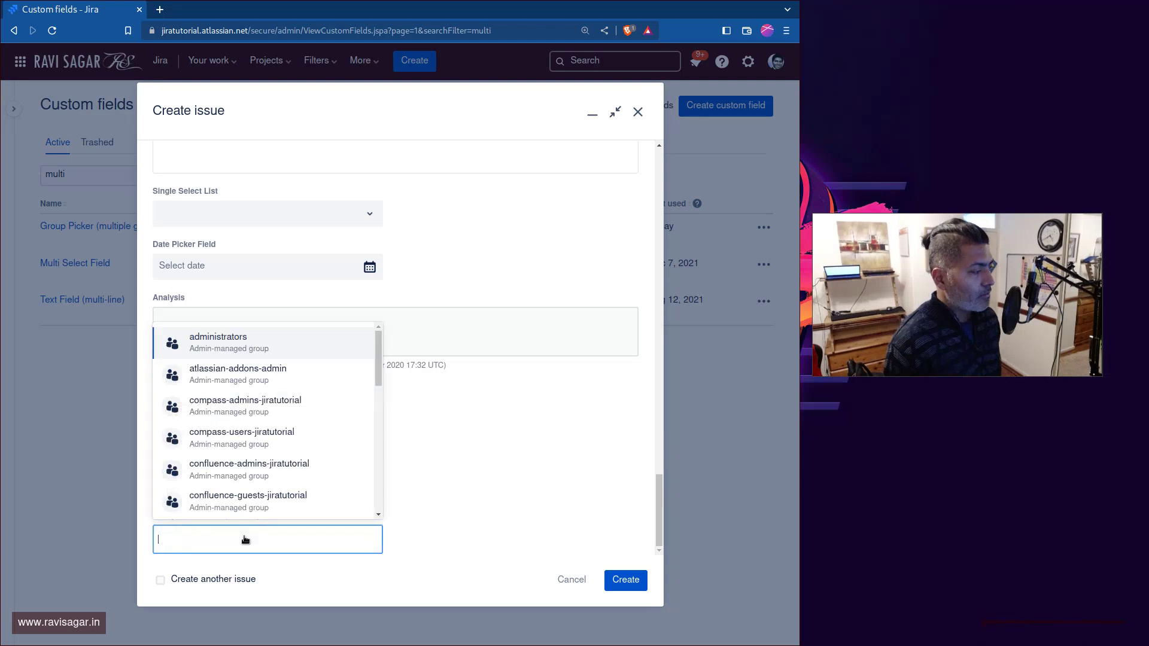
click(279, 381)
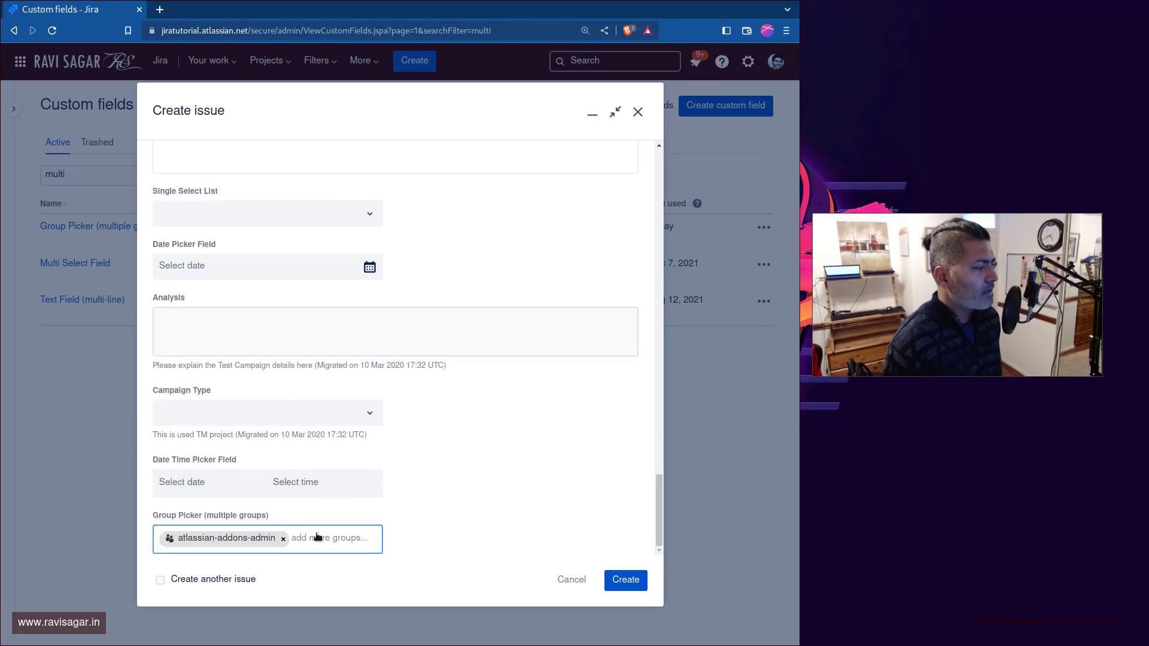
text(a)
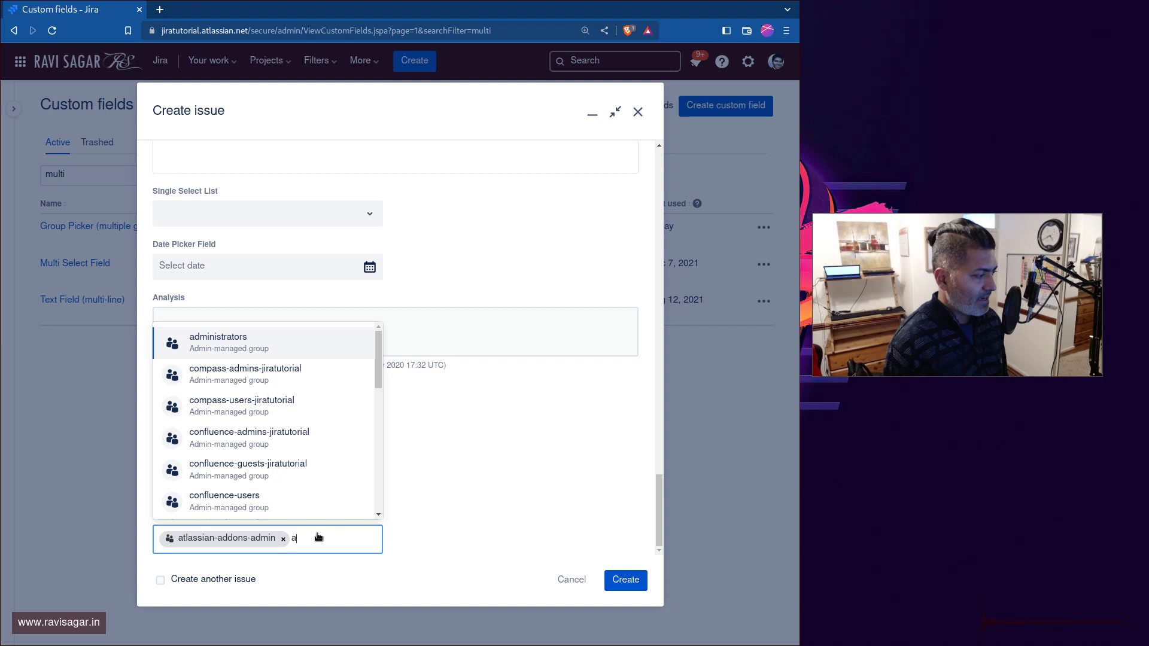
click(277, 344)
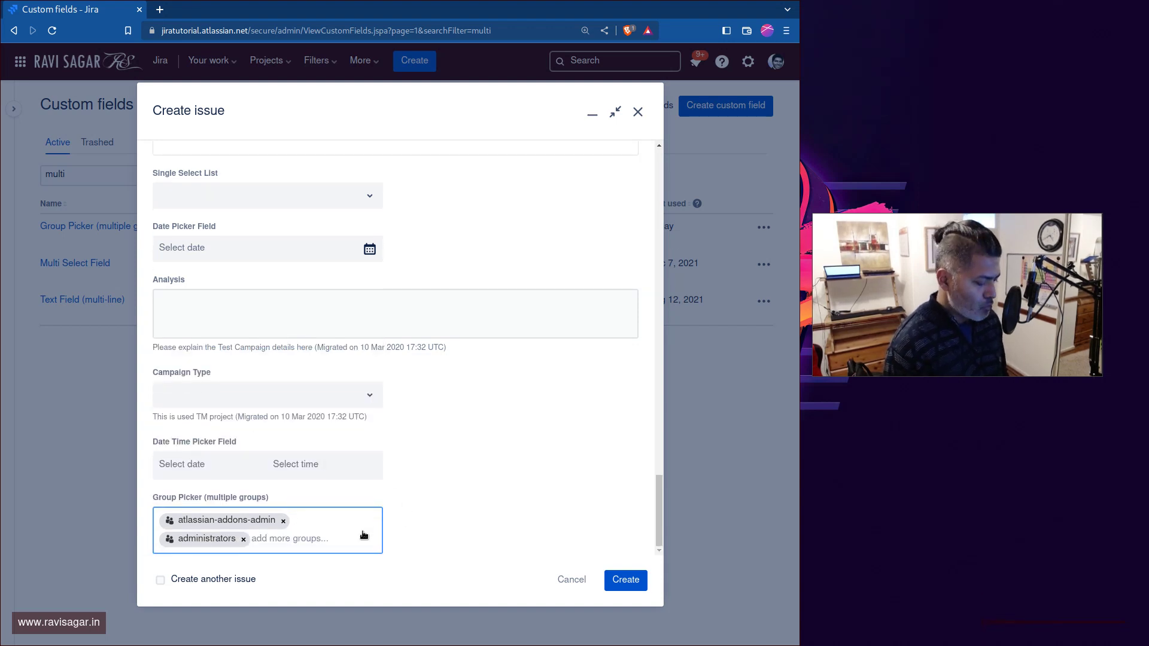
text(jira-)
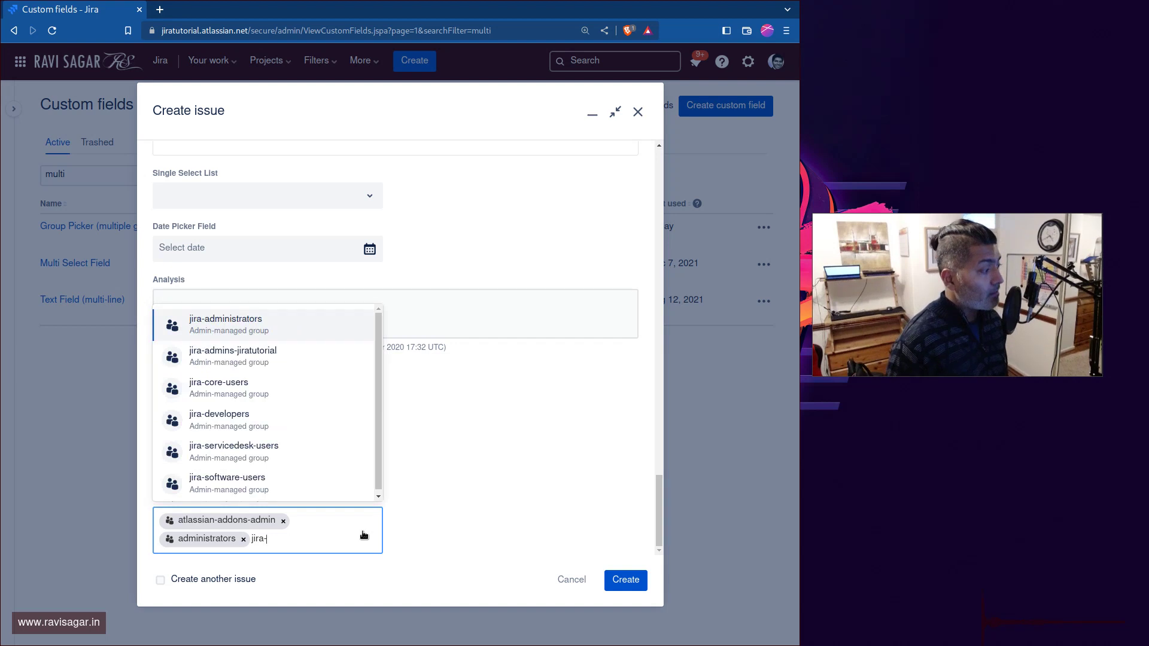
click(270, 479)
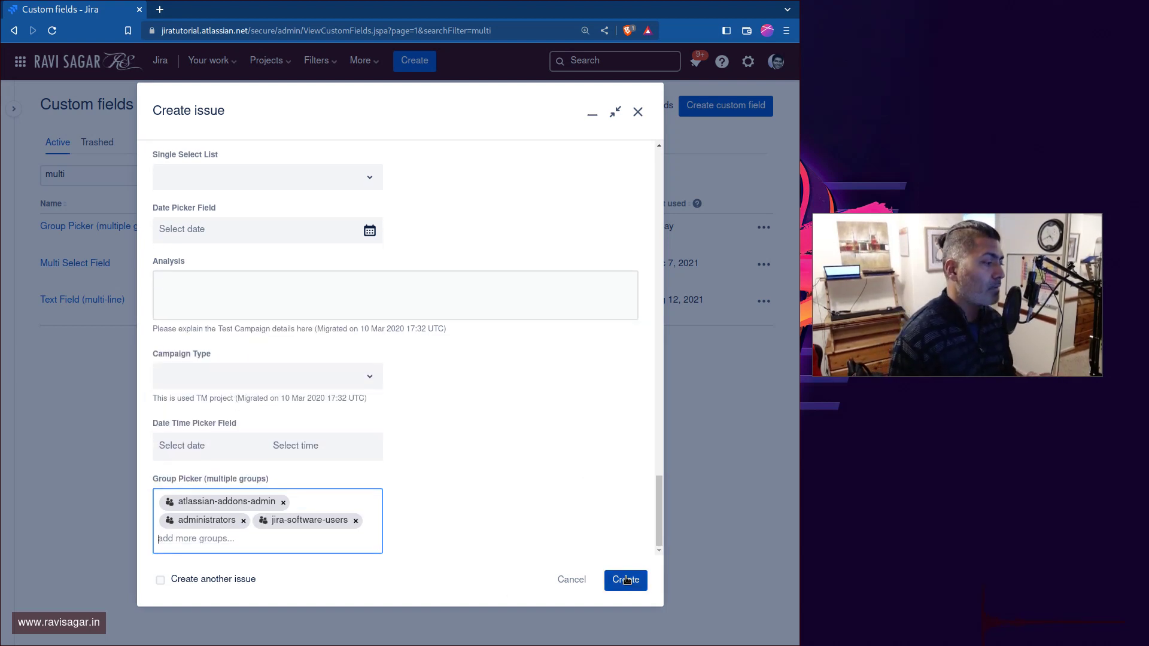
click(626, 580)
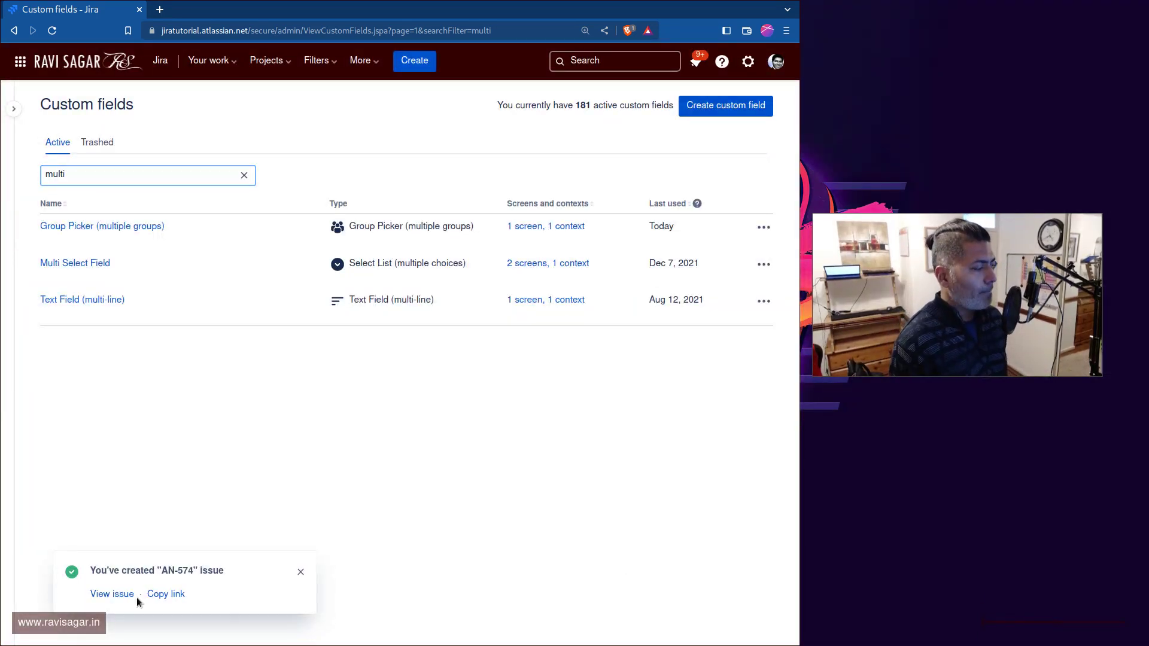
click(120, 597)
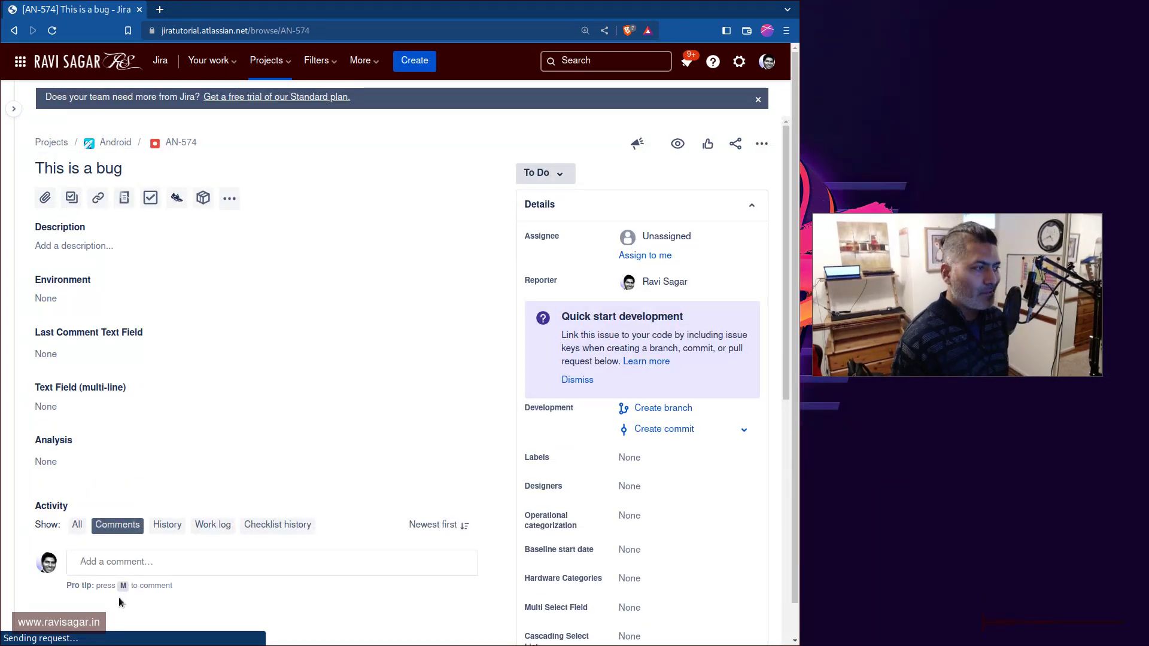
scroll(738, 390, down, 2)
scroll(738, 391, down, 8)
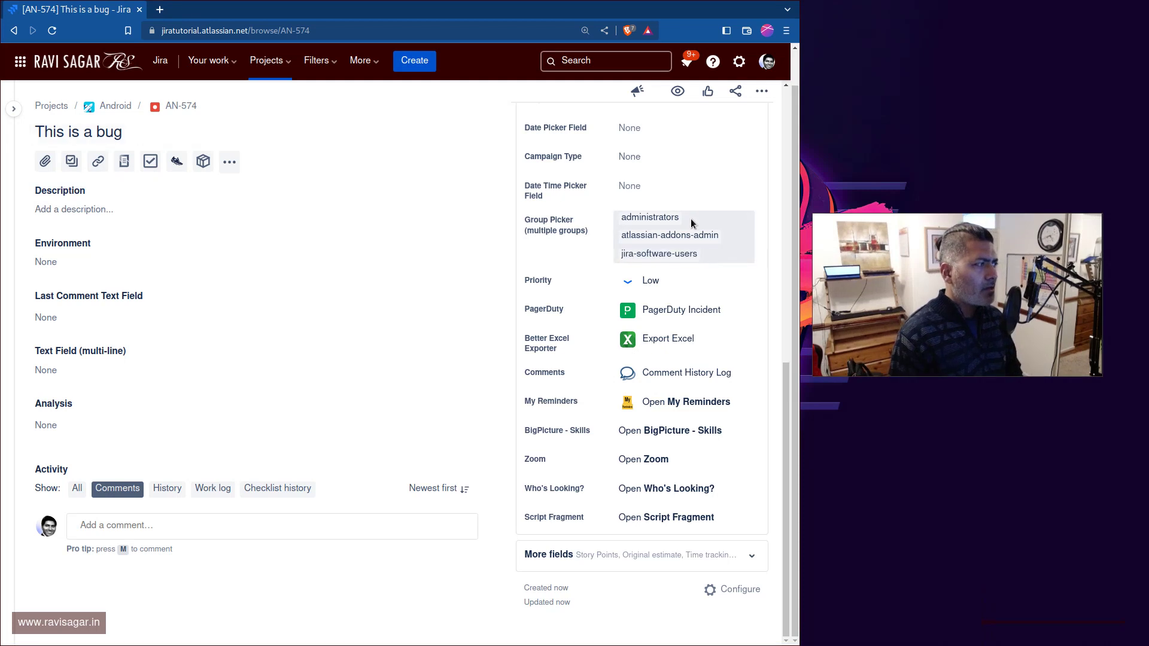
scroll(695, 231, up, 10)
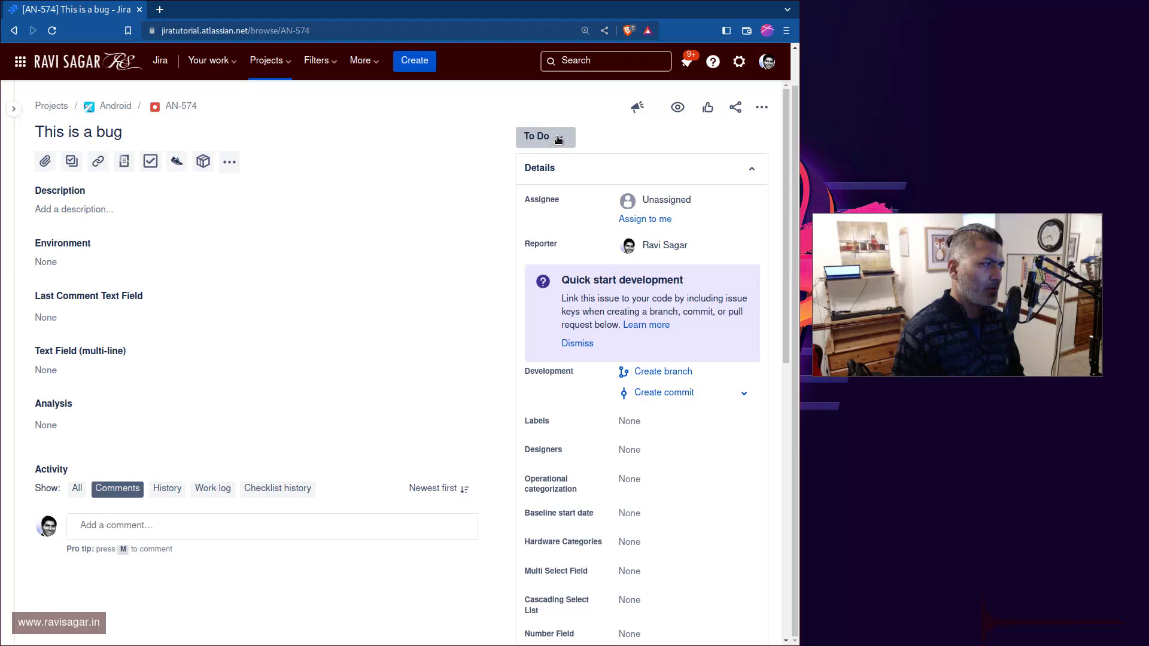
click(543, 136)
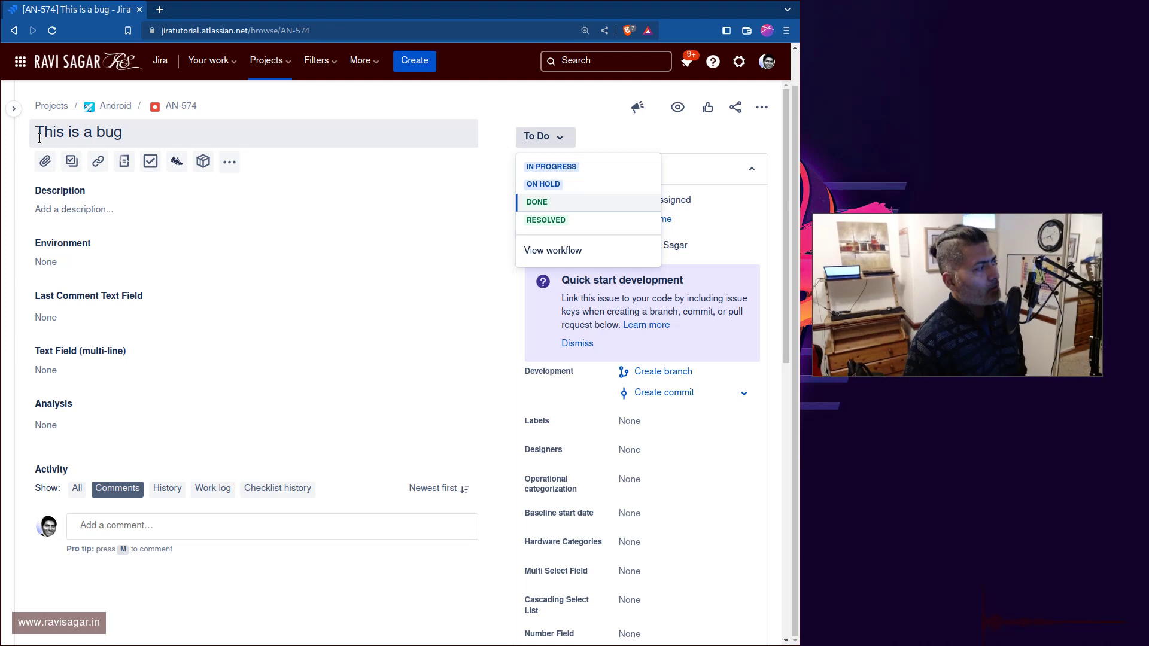
- Open the Android project's settings from the project sidebar
mouse_move(12, 115)
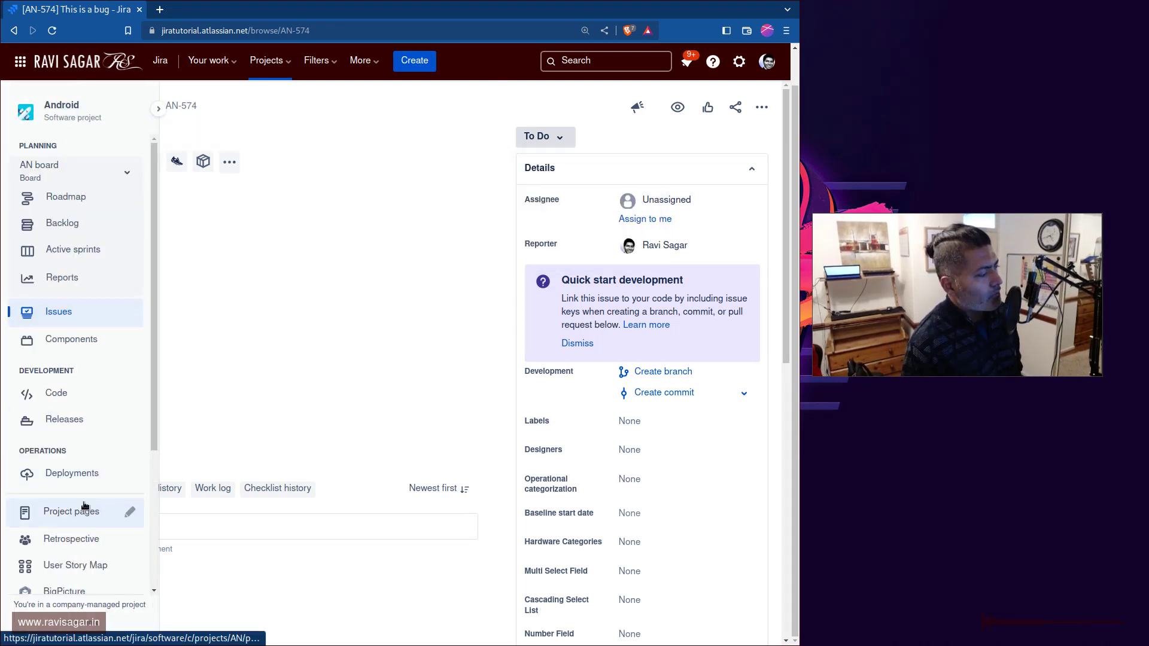
scroll(66, 559, down, 3)
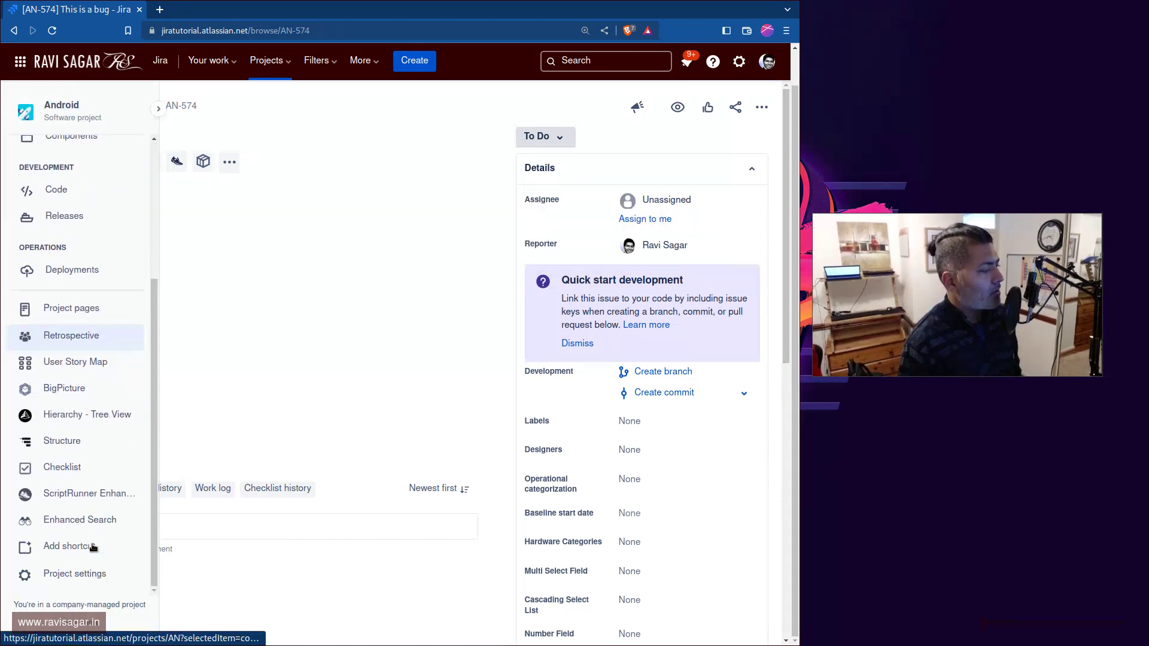
click(74, 576)
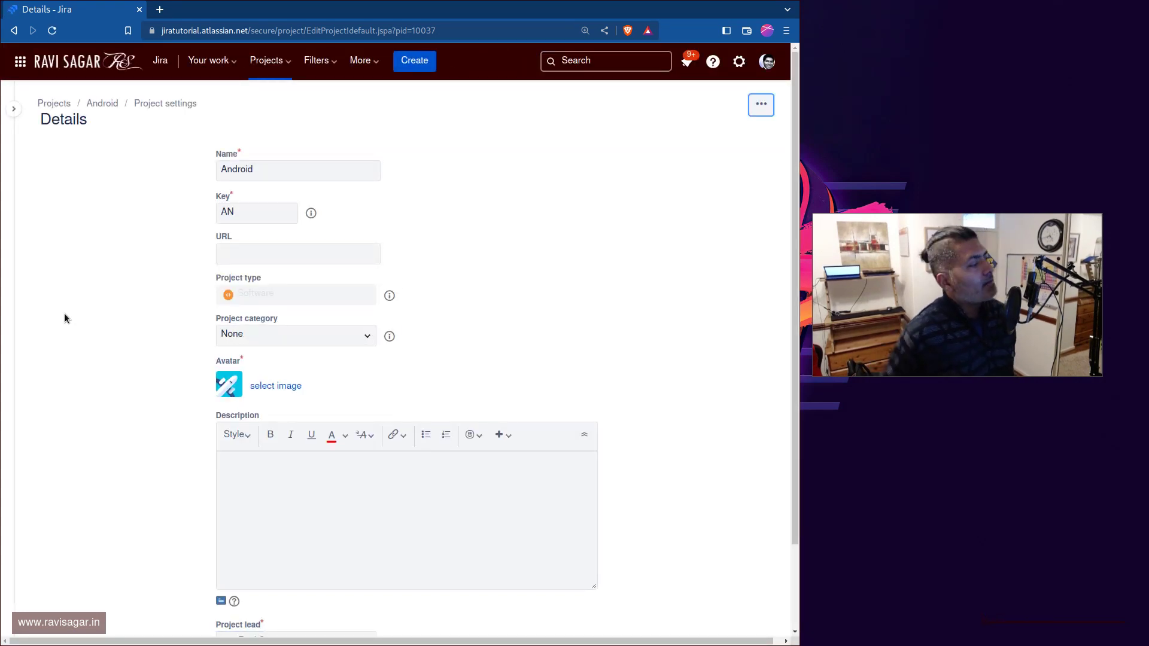
mouse_move(8, 192)
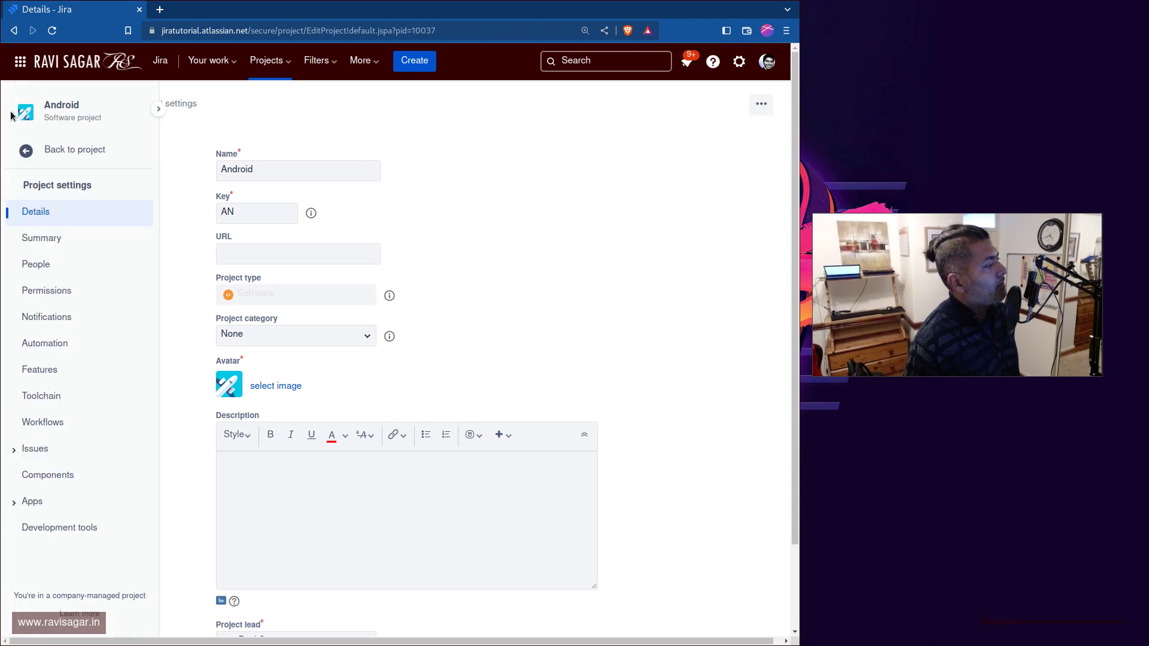
- Edit the Default Notification Scheme's notifications and begin adding one for the Send Mail event
click(70, 316)
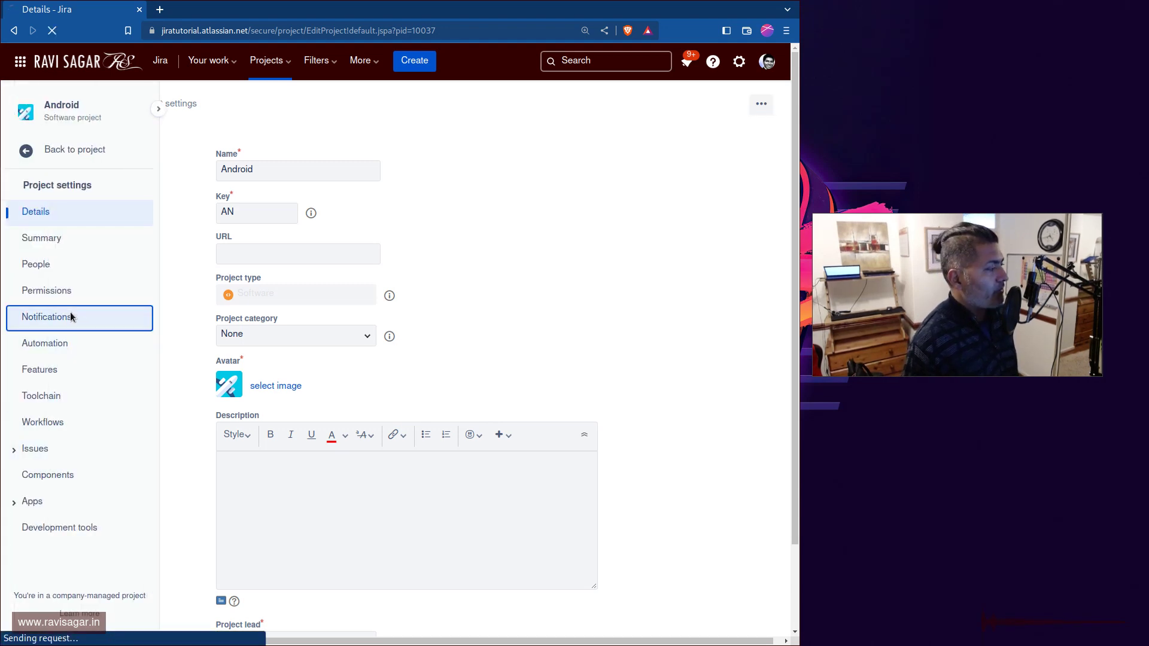
scroll(367, 383, down, 1)
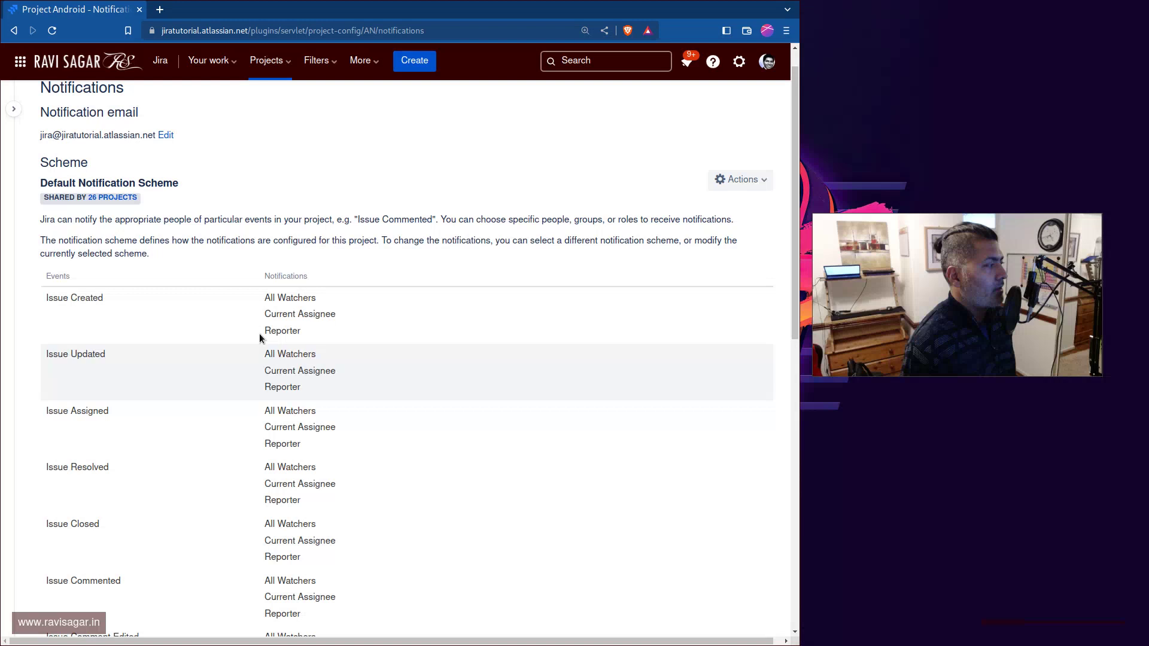
click(741, 181)
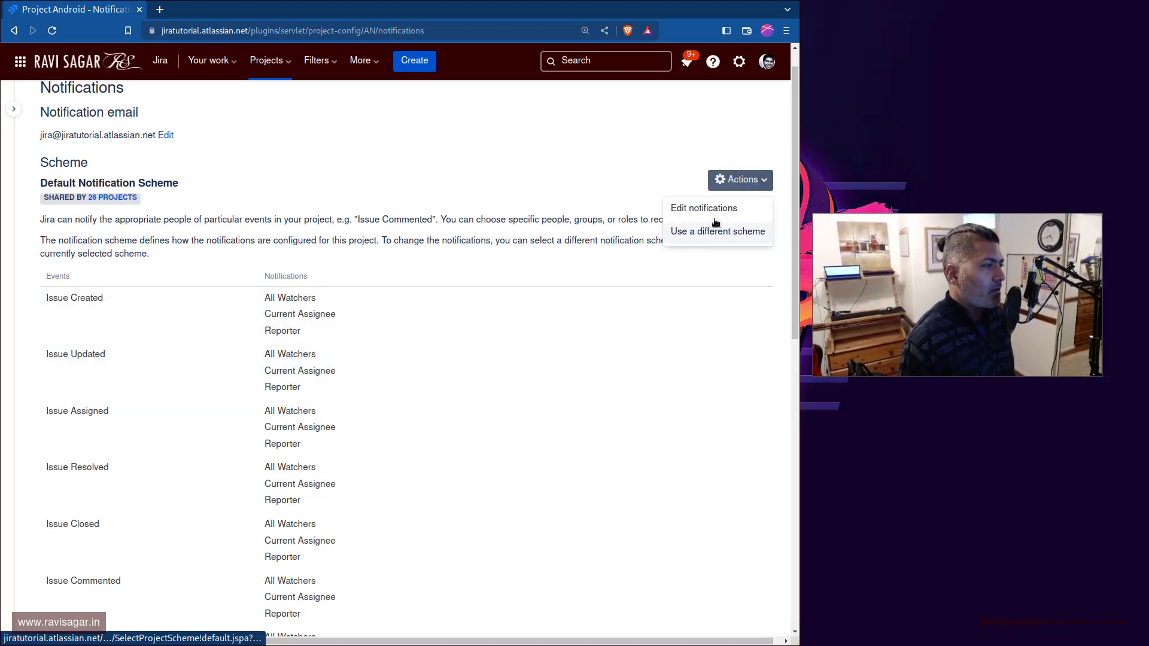
click(715, 214)
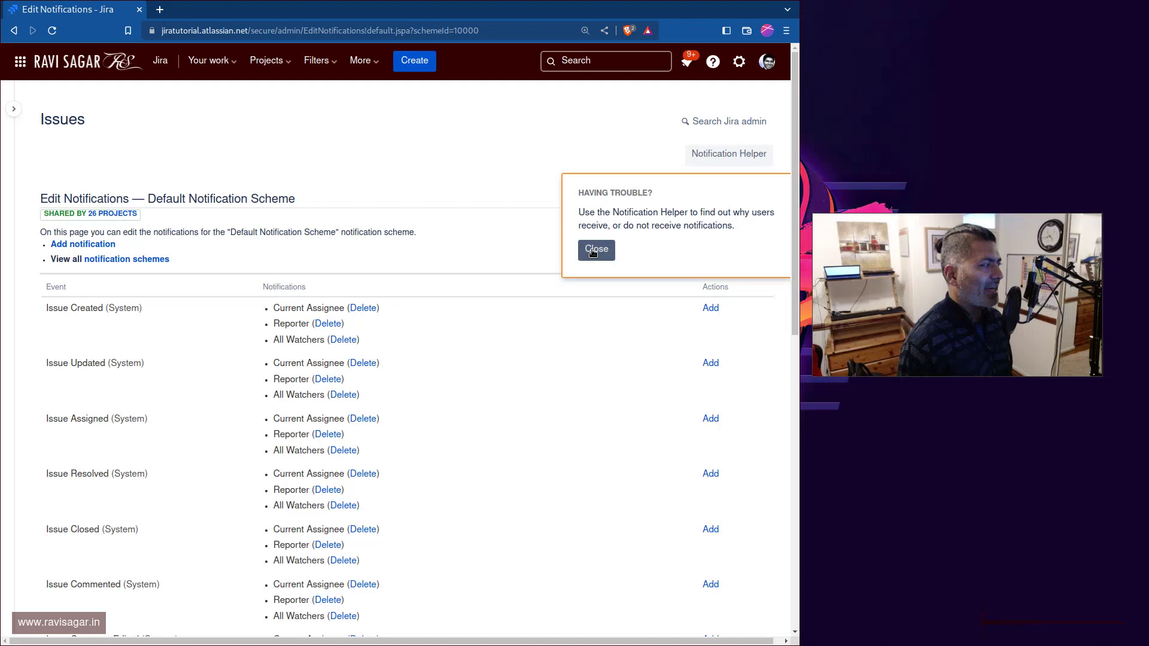
click(596, 249)
scroll(570, 300, down, 10)
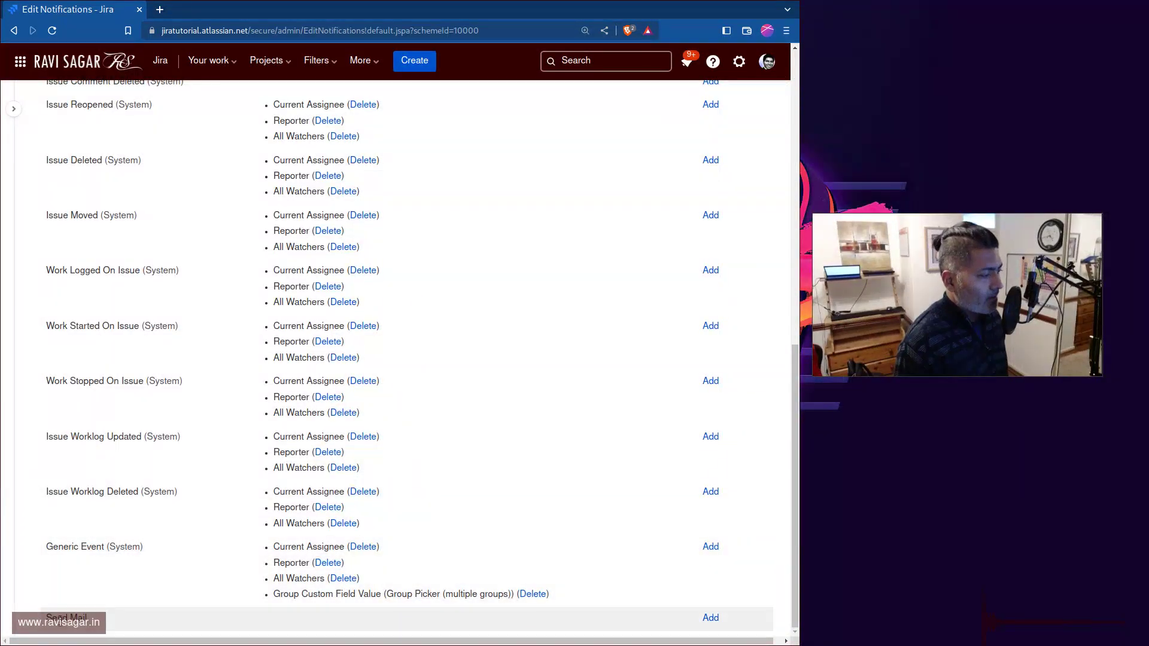
click(710, 619)
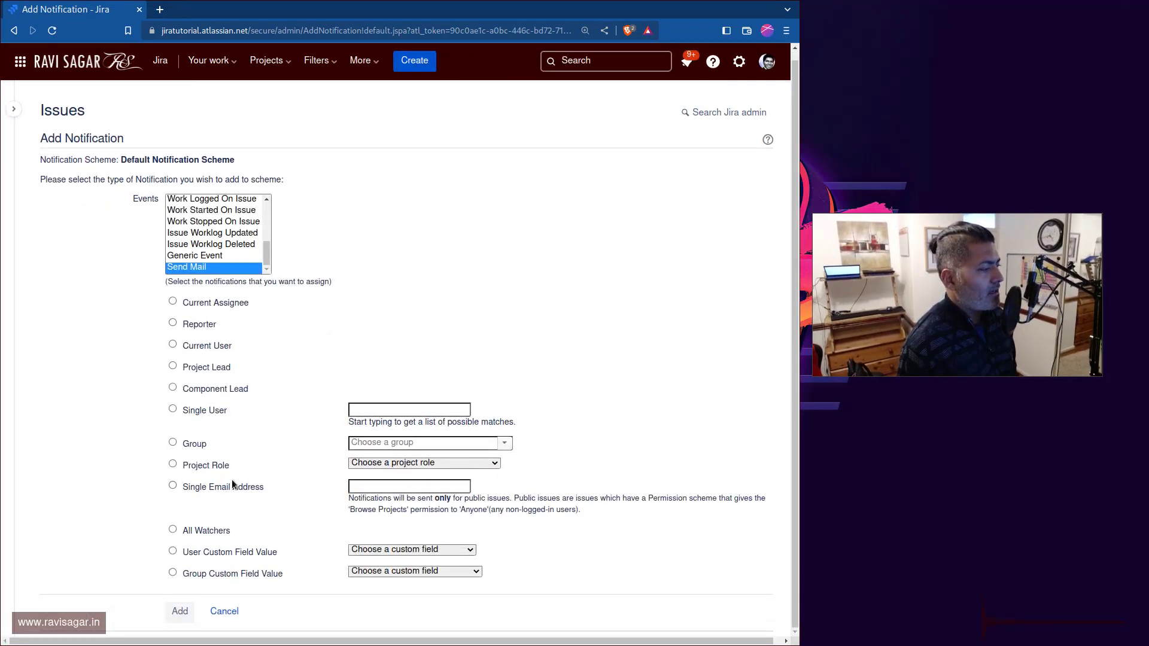
- Add a Send Mail notification for Group Custom Field Value: Group Picker (multiple groups)
click(210, 574)
click(454, 570)
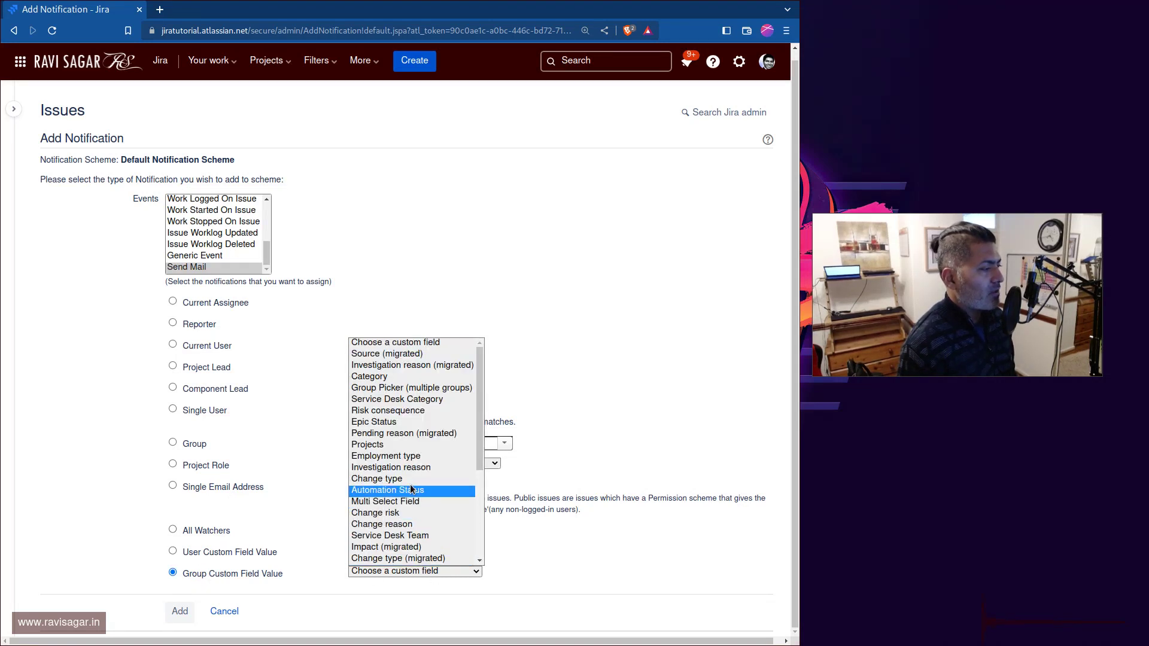
click(410, 389)
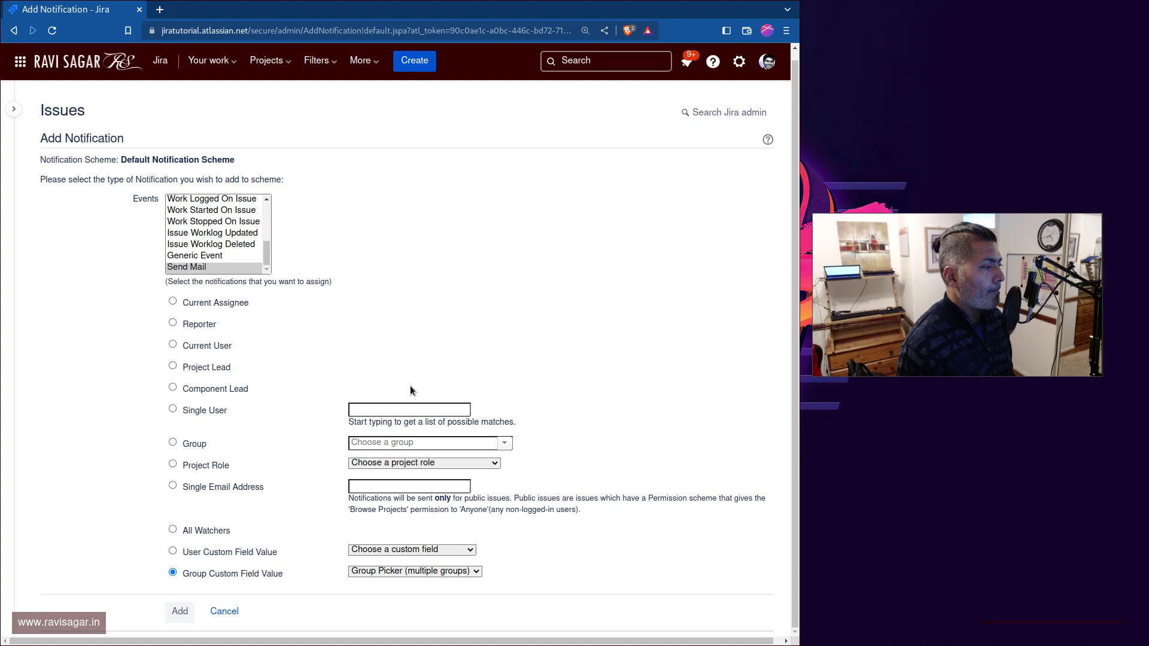
click(181, 611)
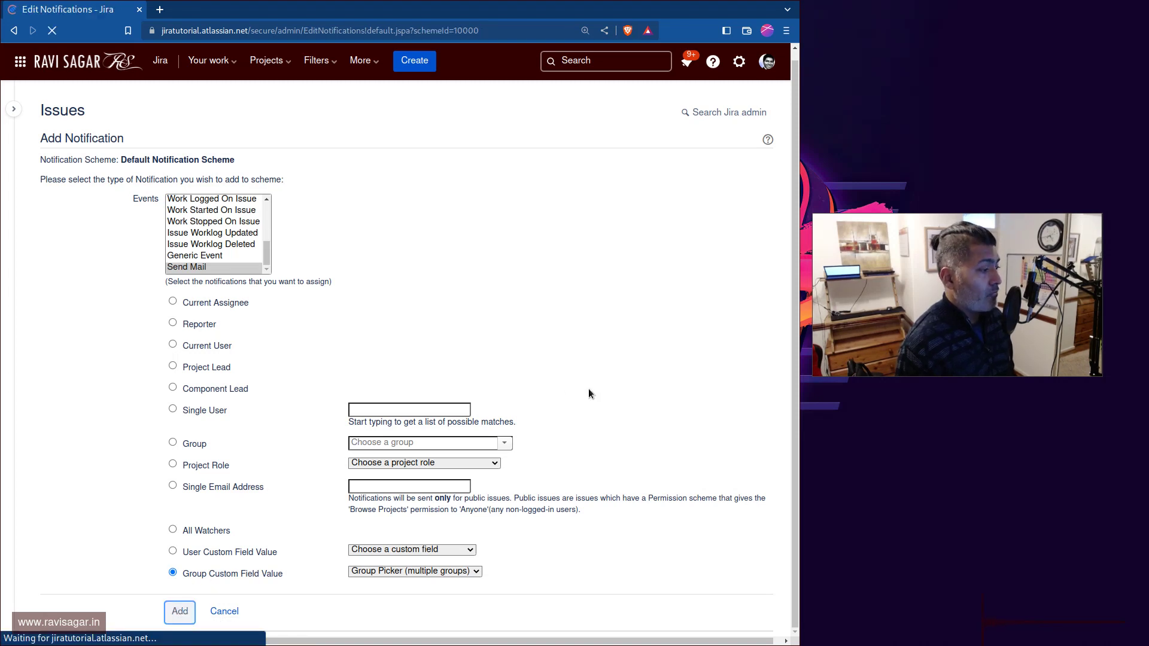
- Confirm the Send Mail row now lists the Group Picker (multiple groups) custom field value
scroll(590, 394, down, 15)
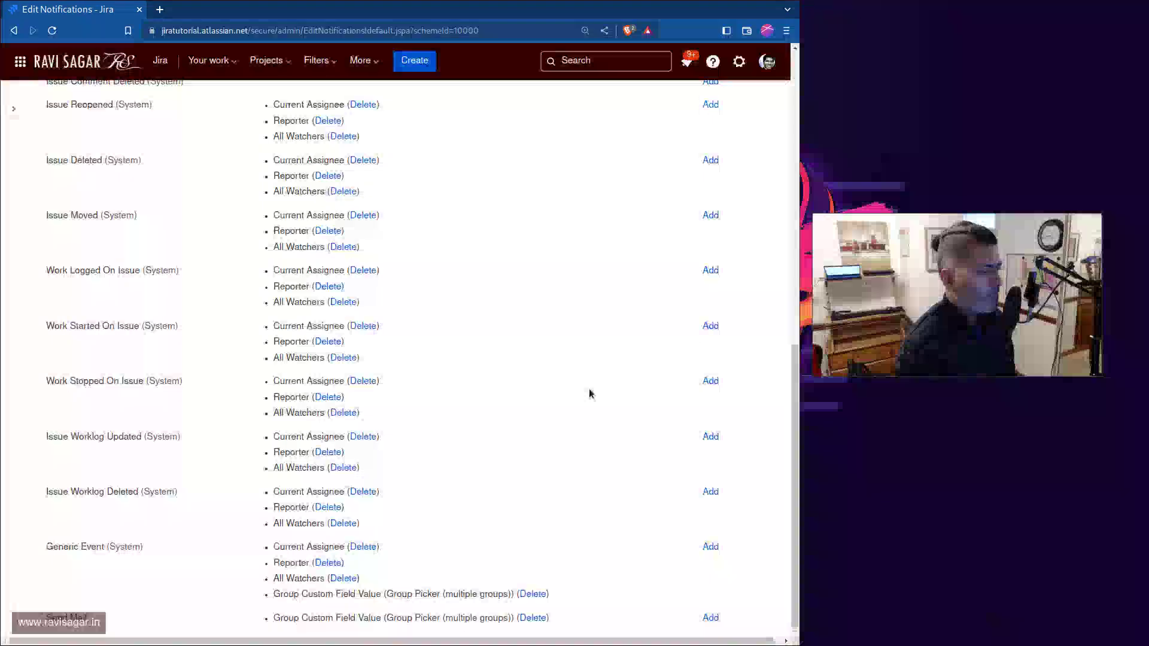
double_click(307, 620)
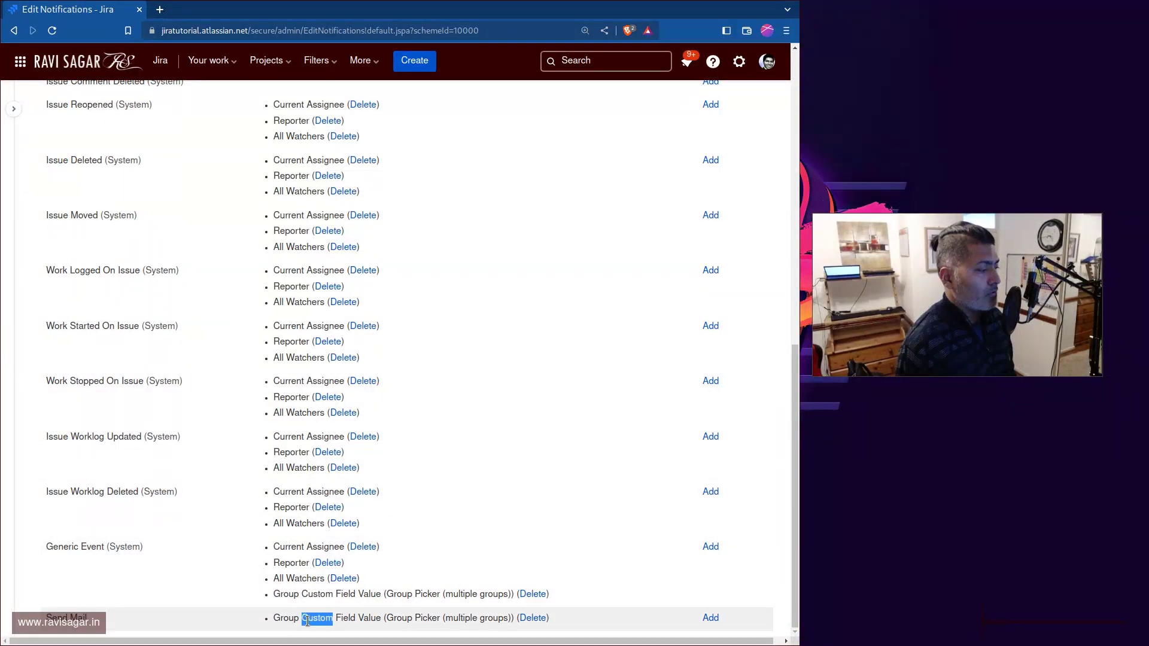
click(307, 621)
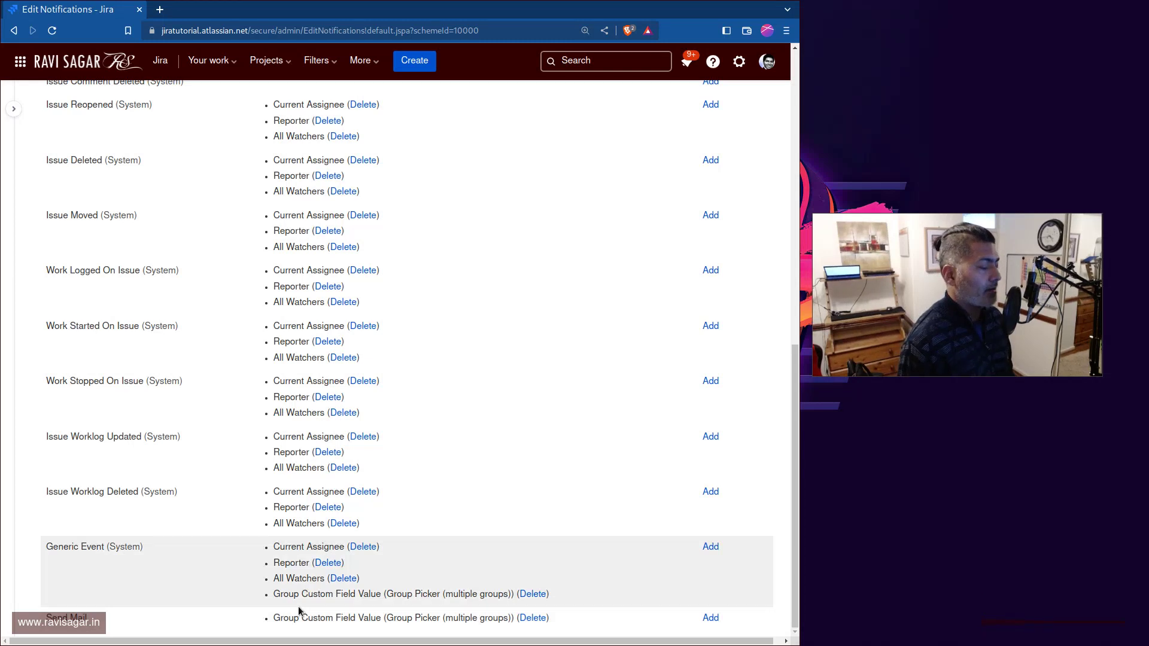
- Return to the Your work page via the site logo
scroll(305, 539, up, 7)
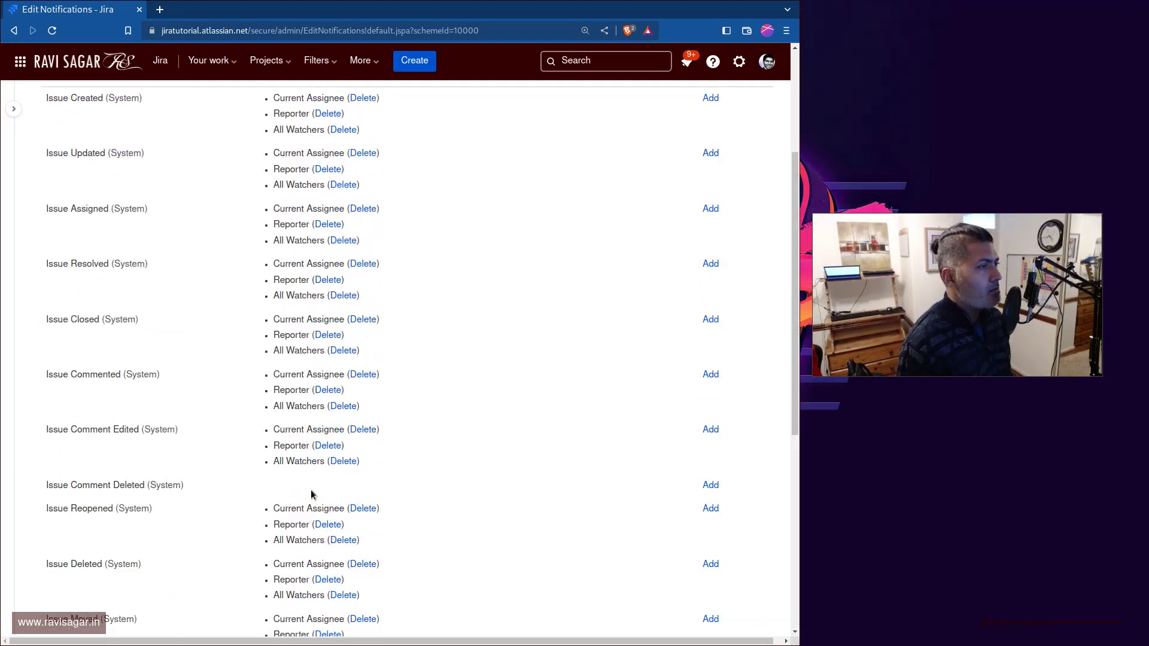
scroll(299, 494, up, 4)
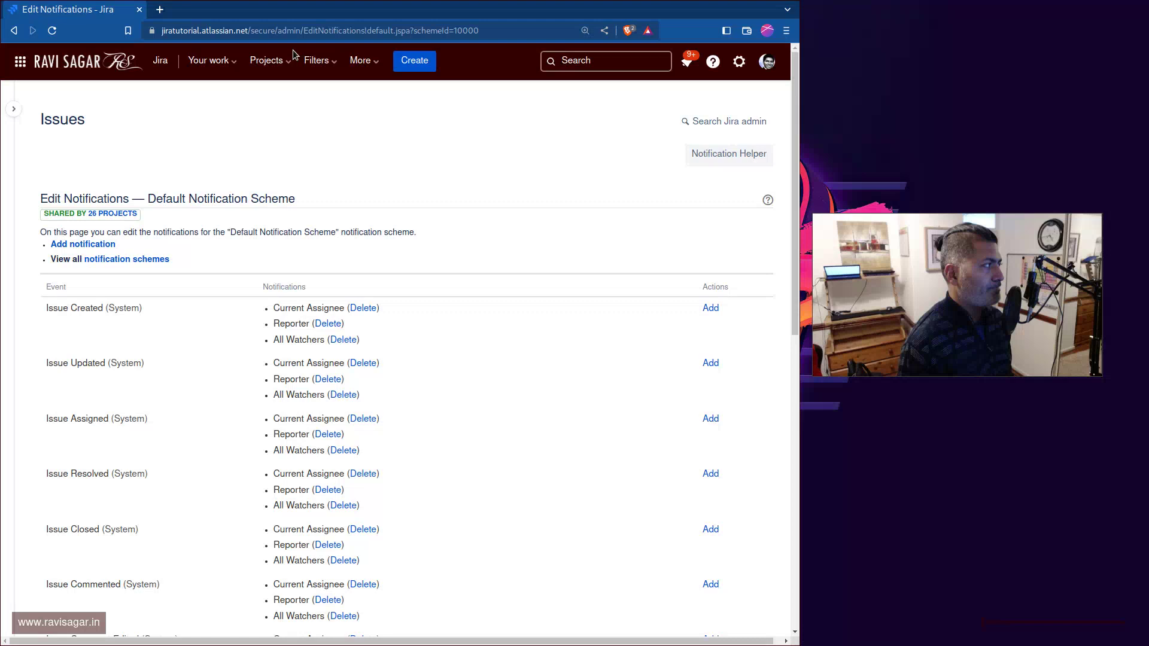
click(58, 69)
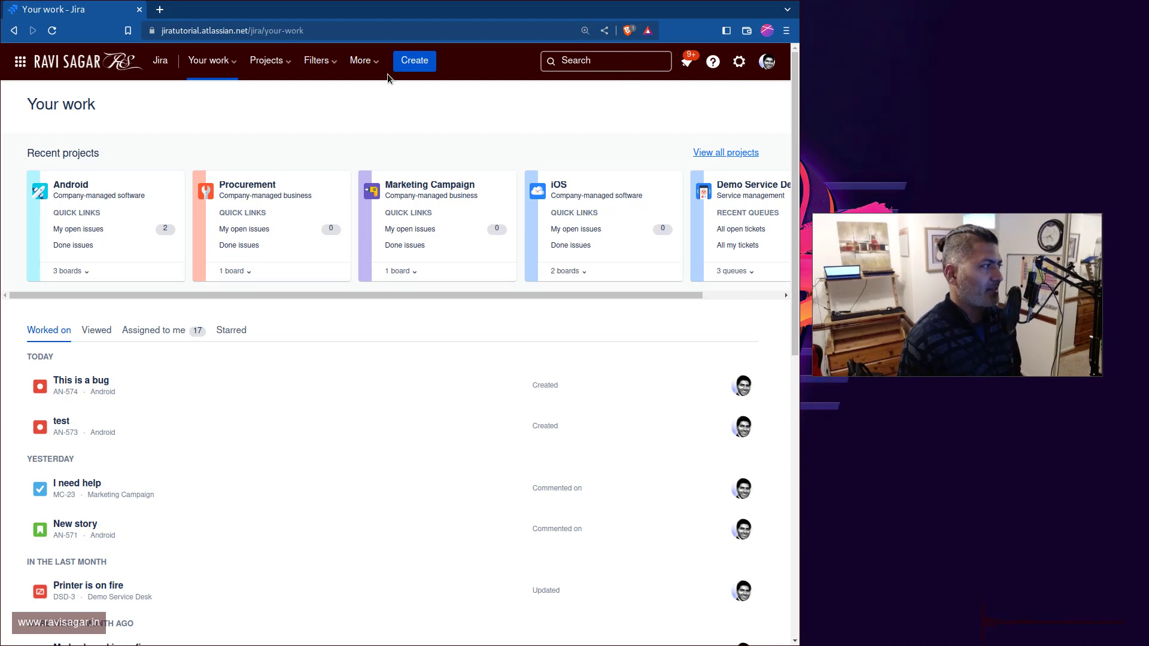
- Reopen AN-574 from recent issues and view its Group Picker groups in Details
click(639, 59)
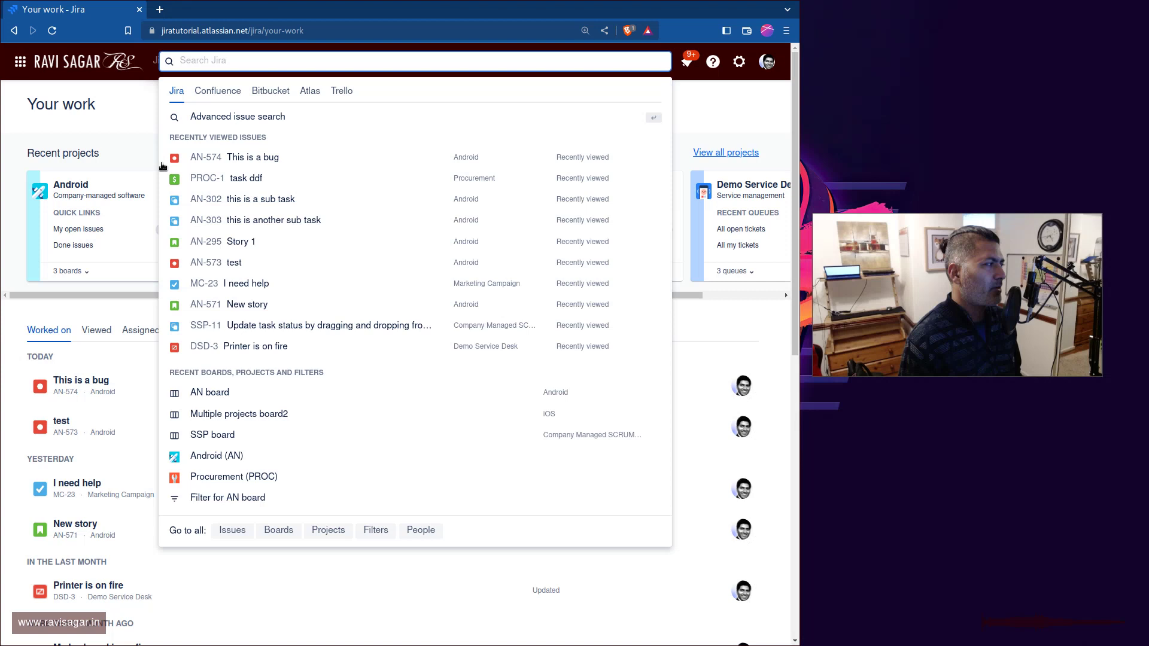
click(206, 160)
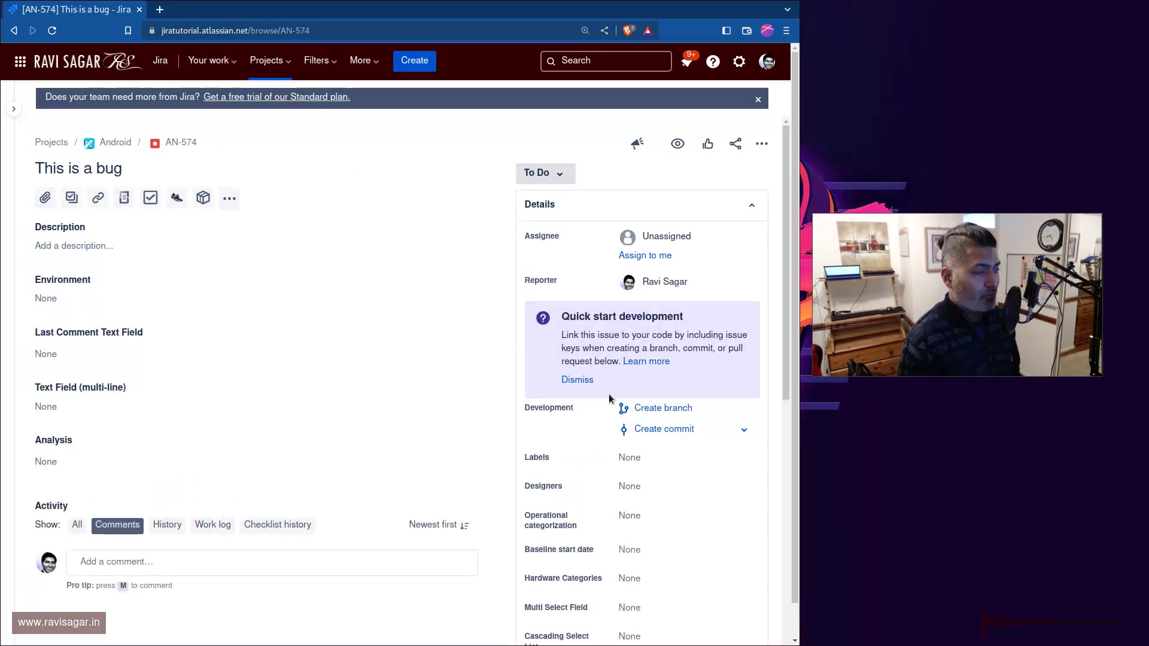
scroll(672, 382, down, 5)
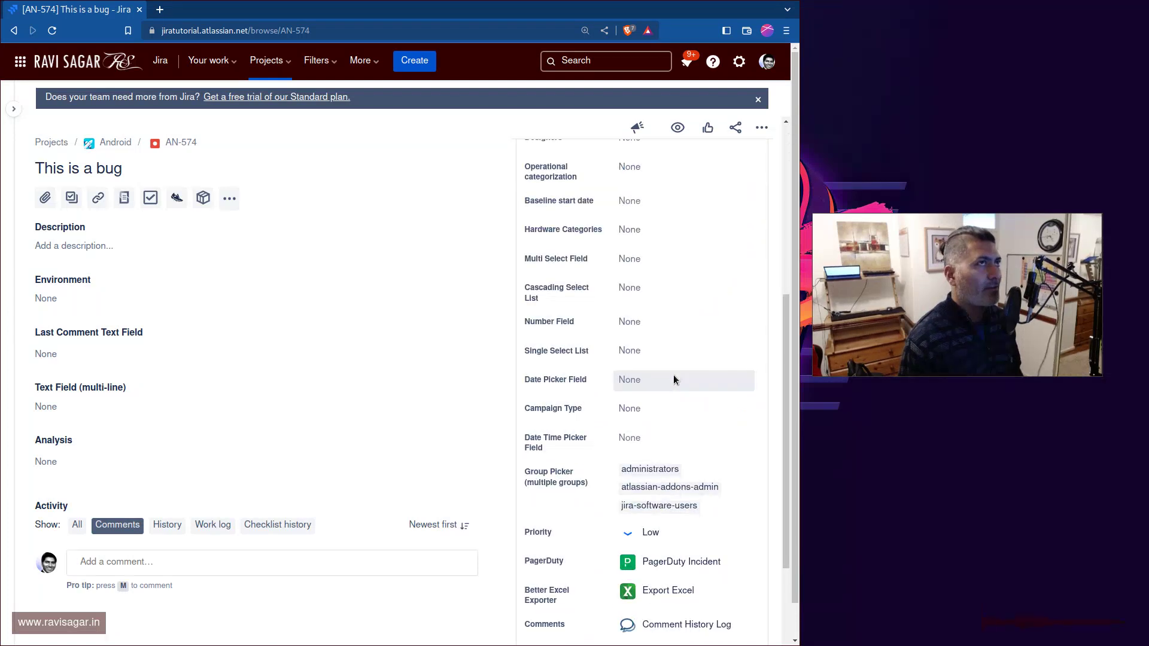